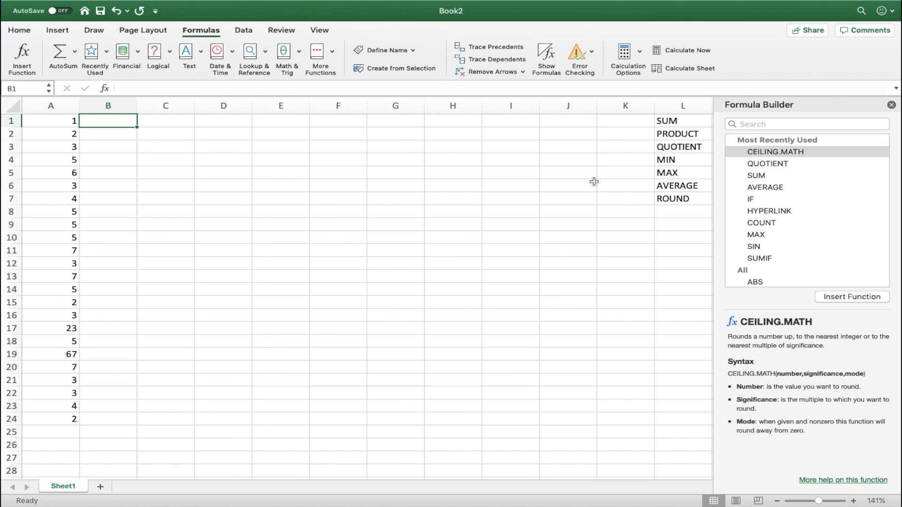
pyautogui.moveTo(665, 123); pyautogui.dragTo(679, 203)
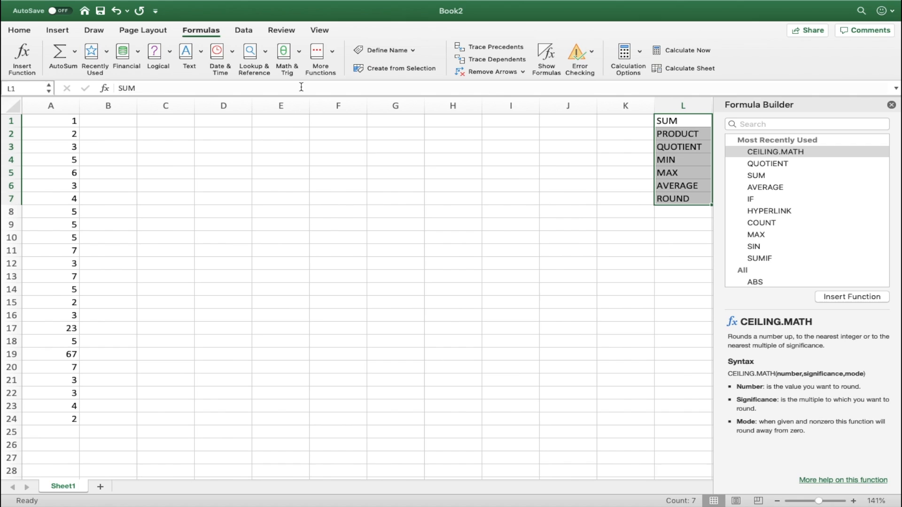
pyautogui.click(311, 187)
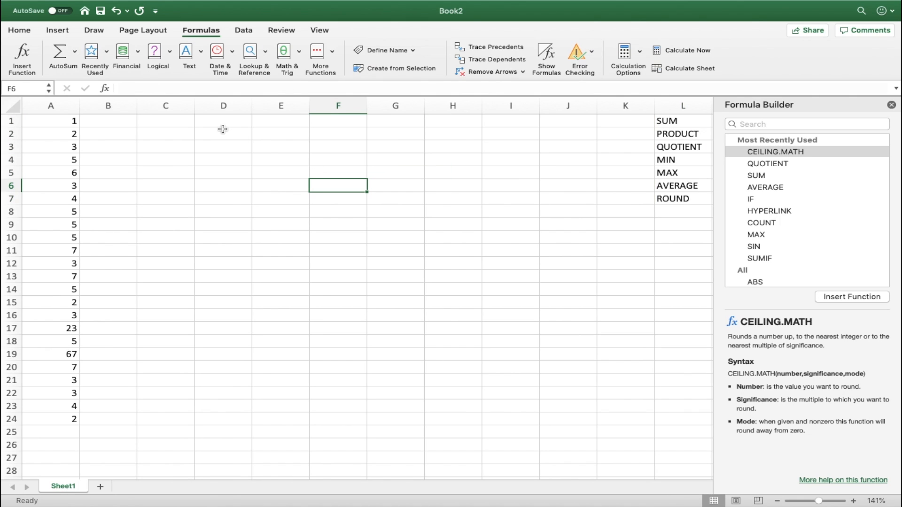
# Step: Enter a SUM formula in cell C1 that adds the range A1:A24
pyautogui.click(185, 123)
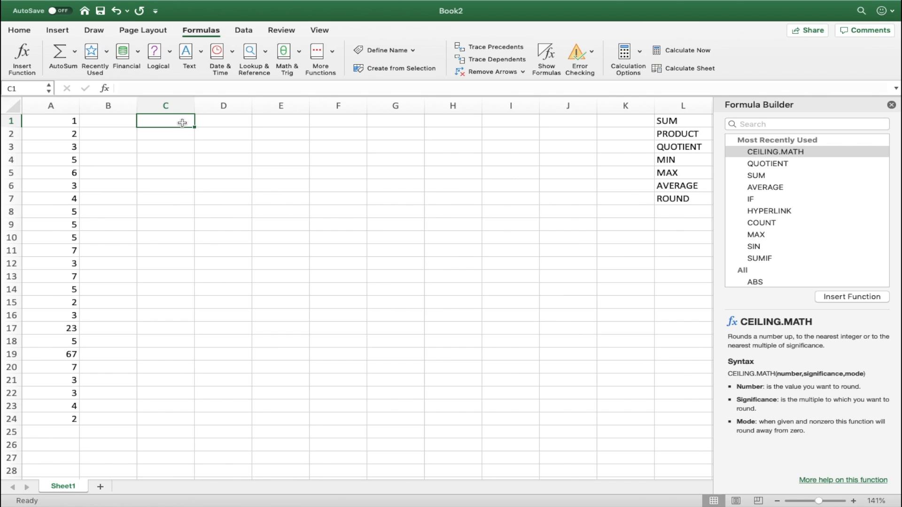
pyautogui.write('=')
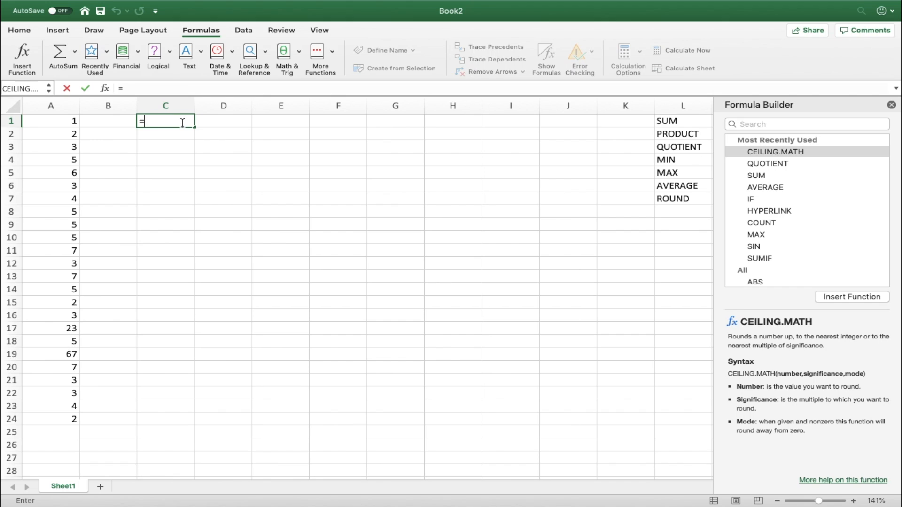
pyautogui.write('sum')
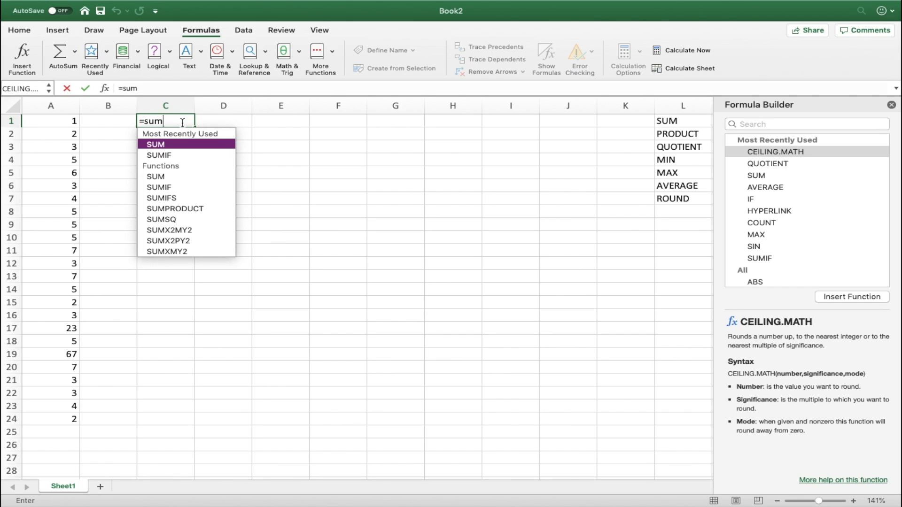
pyautogui.write('(')
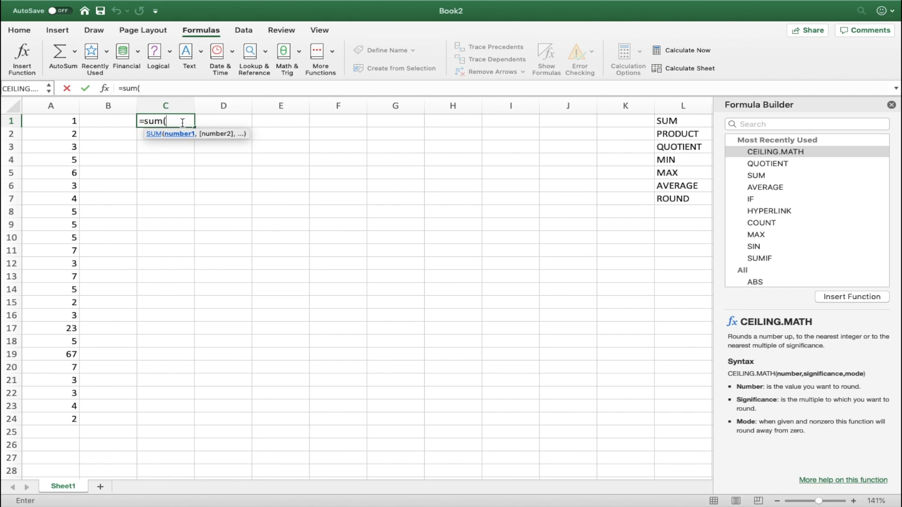
pyautogui.click(66, 121)
pyautogui.moveTo(66, 121); pyautogui.dragTo(64, 416)
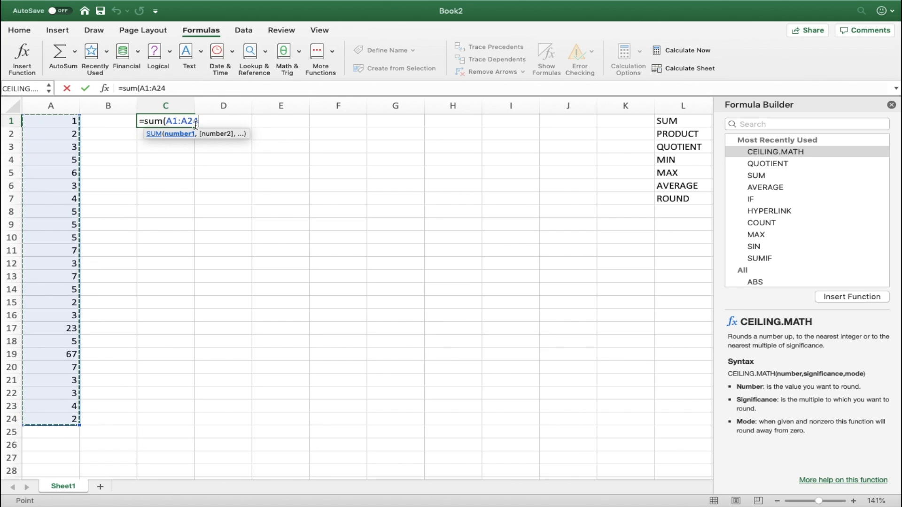
pyautogui.write(')')
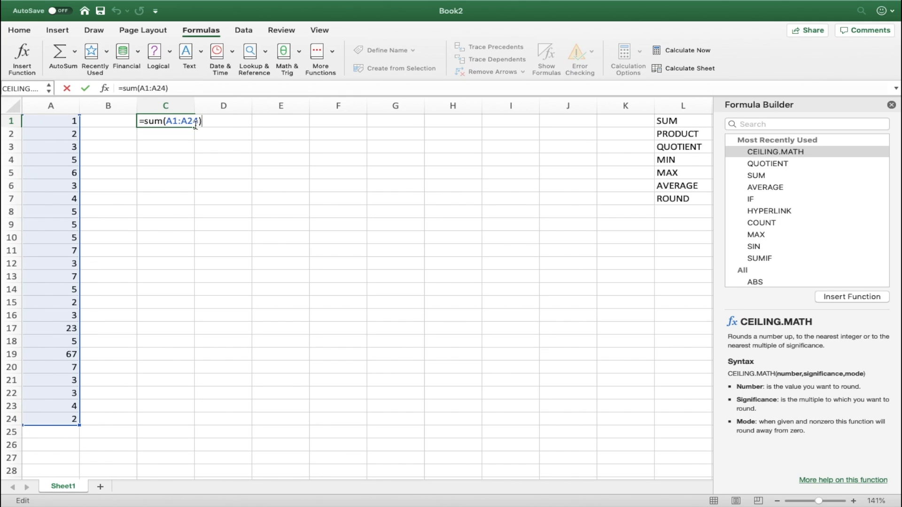
pyautogui.press('Return')
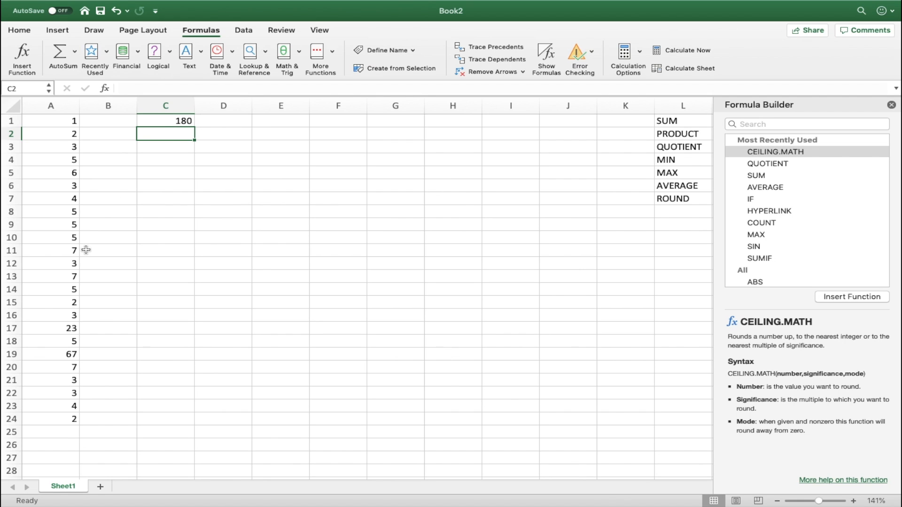
# Step: Change the value in A13 to 10 and the value in A7 to 60
pyautogui.click(70, 281)
pyautogui.write('10')
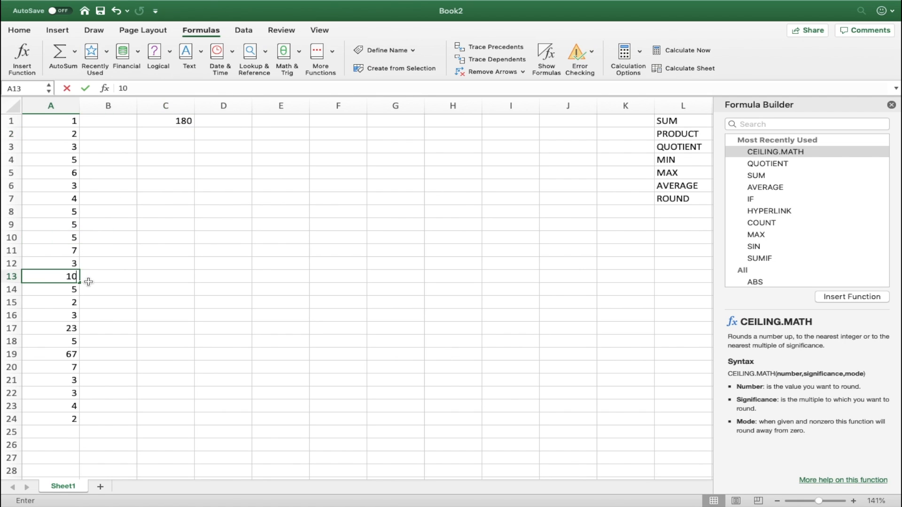
pyautogui.press('Return')
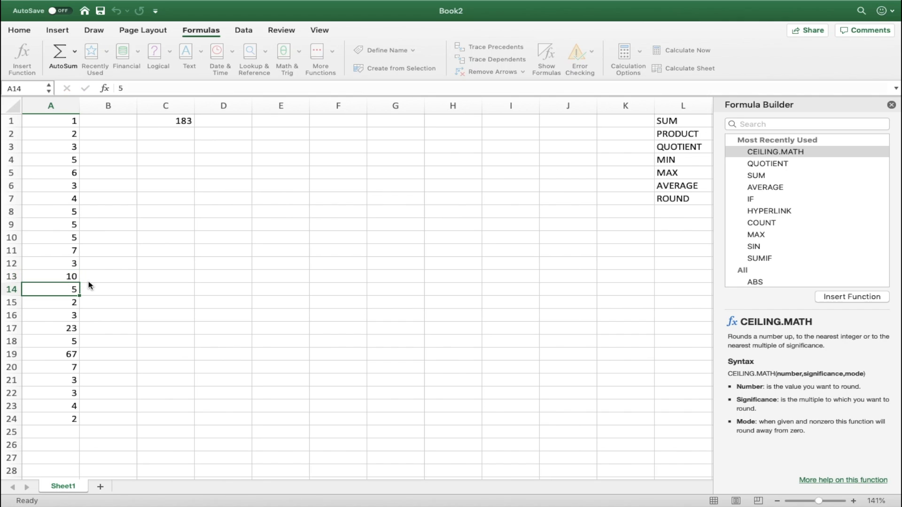
pyautogui.click(69, 199)
pyautogui.write('60')
pyautogui.press('Return')
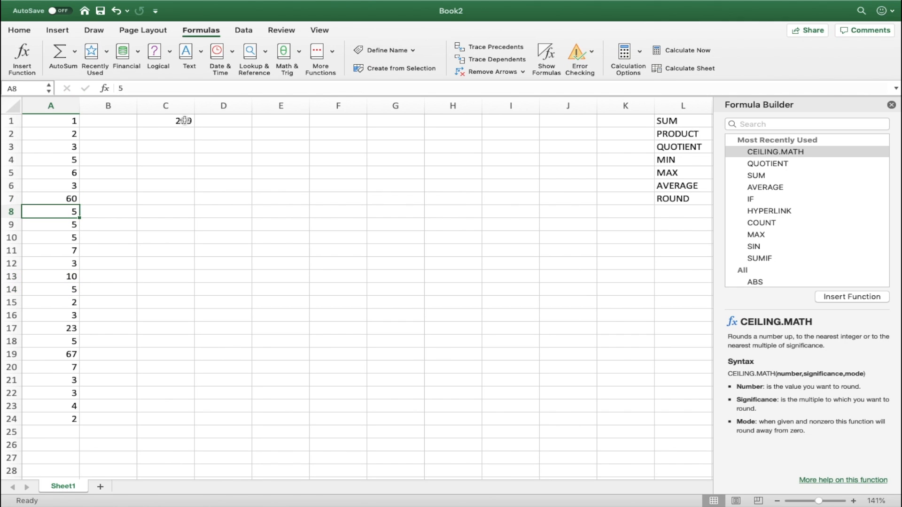
pyautogui.doubleClick(184, 122)
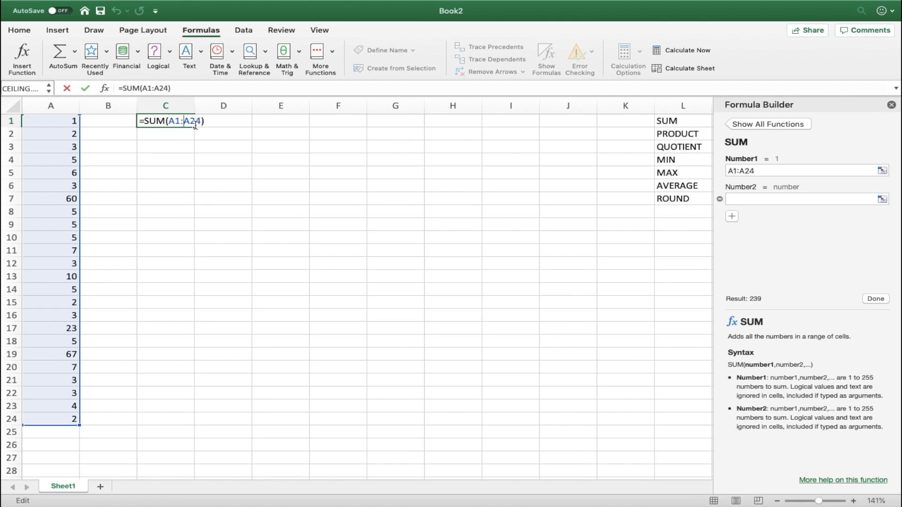
pyautogui.click(164, 200)
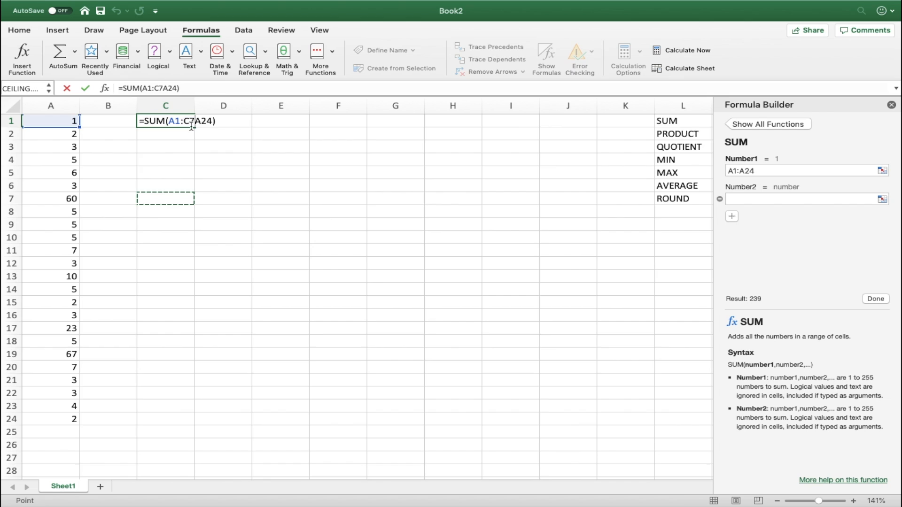
pyautogui.press('BackSpace')
pyautogui.press('BackSpace')
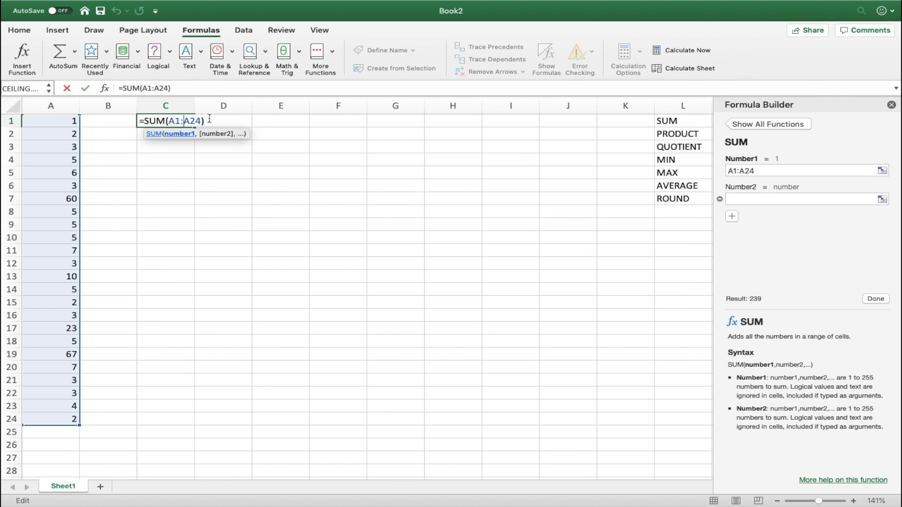
pyautogui.press('Return')
# Step: Enter the values 56, 35, 856, 23423, 6745 and 234 down cells C10 to C15
pyautogui.click(190, 239)
pyautogui.write('56')
pyautogui.press('Return')
pyautogui.write('35')
pyautogui.press('Return')
pyautogui.write('856')
pyautogui.press('Return')
pyautogui.write('23423')
pyautogui.press('Return')
pyautogui.write('6745')
pyautogui.press('Return')
pyautogui.write('234')
pyautogui.press('Return')
# Step: Enter 634 in cell F11, removing the stray letter e before the number
pyautogui.click(312, 252)
pyautogui.write('e634')
pyautogui.press('Return')
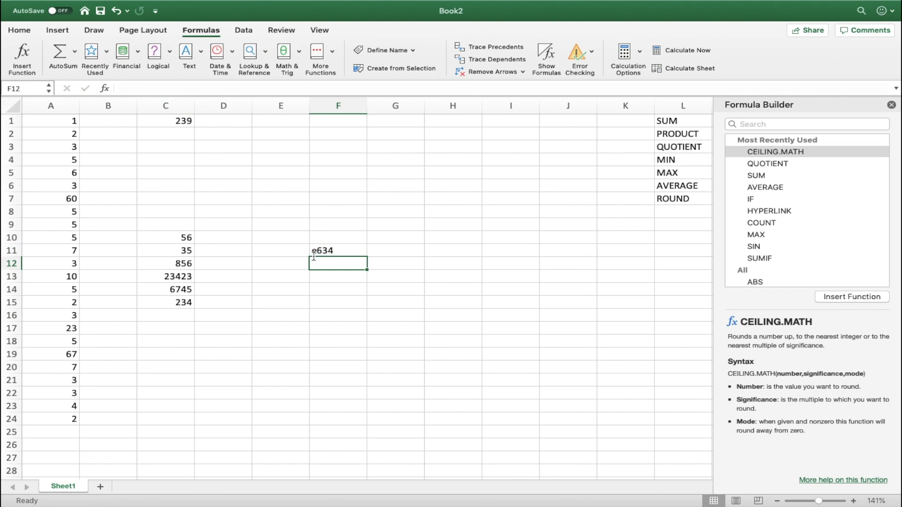
pyautogui.doubleClick(337, 251)
pyautogui.press('Home')
pyautogui.press('Delete')
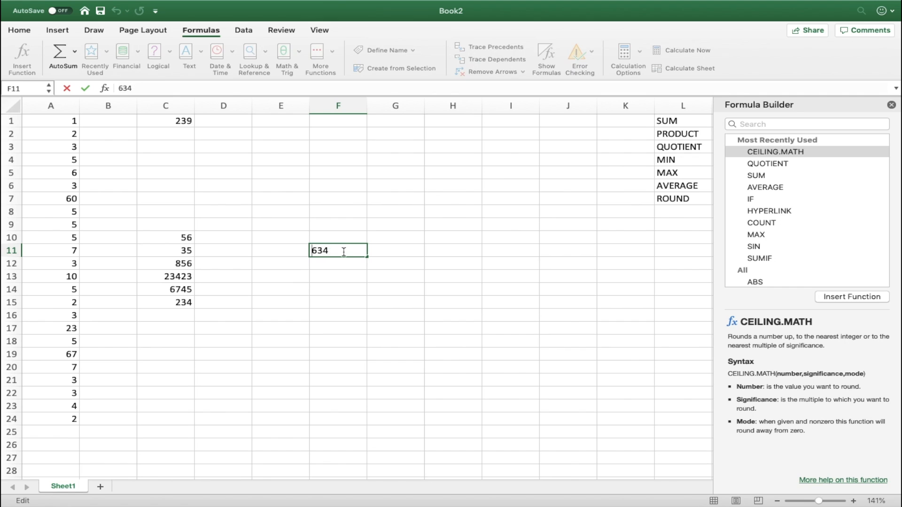
pyautogui.click(346, 274)
# Step: Replace the range in the C1 SUM formula so that it reads =SUM(C10:C15,F11)
pyautogui.doubleClick(187, 122)
pyautogui.moveTo(201, 121); pyautogui.dragTo(166, 122)
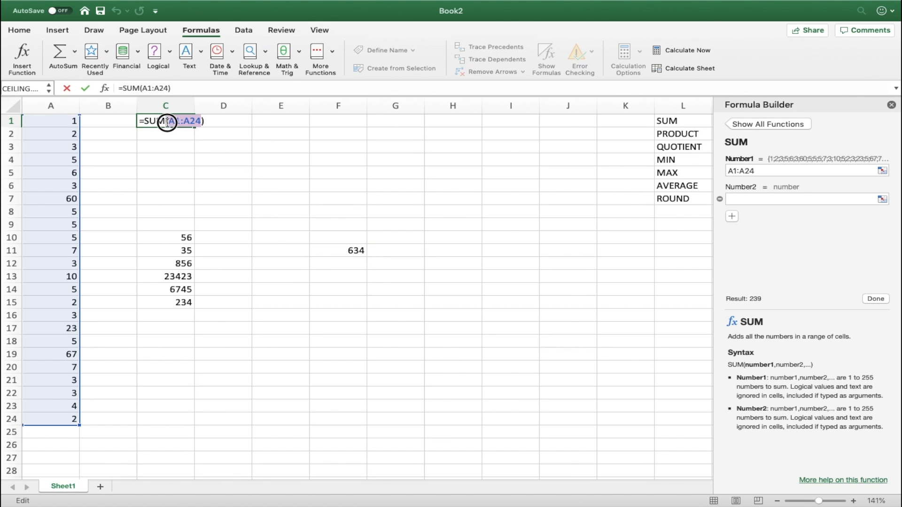
pyautogui.press('BackSpace')
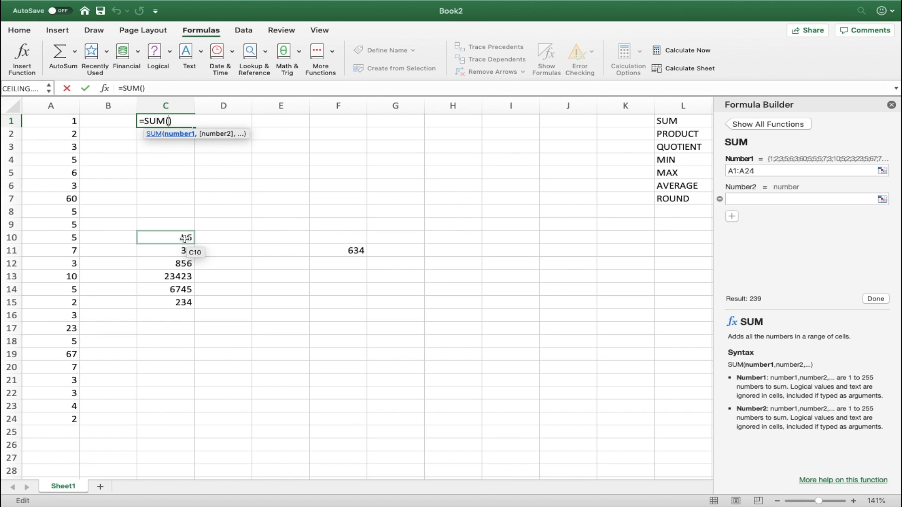
pyautogui.moveTo(186, 238); pyautogui.dragTo(183, 303)
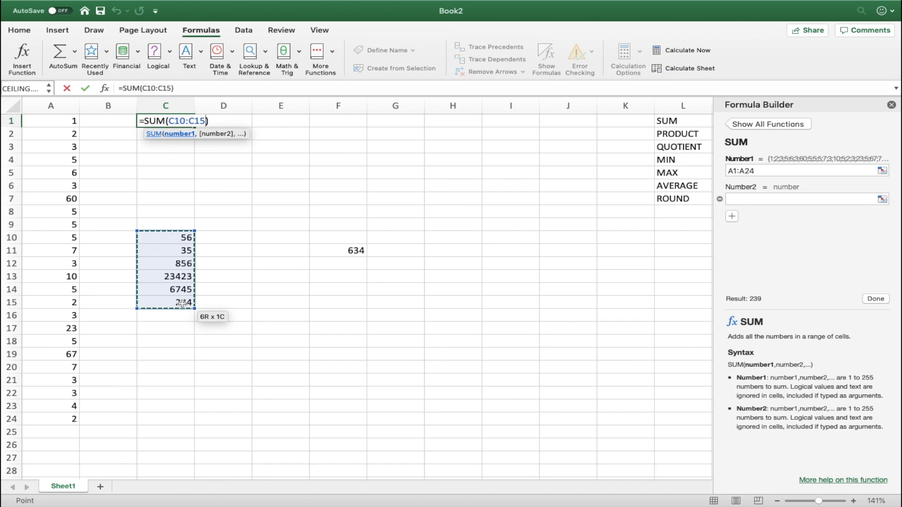
pyautogui.write(',')
pyautogui.click(339, 252)
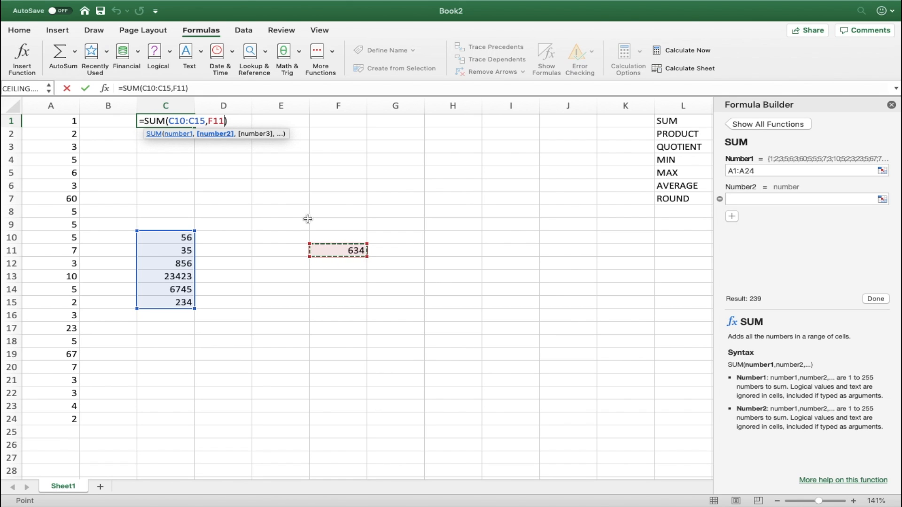
pyautogui.press('Return')
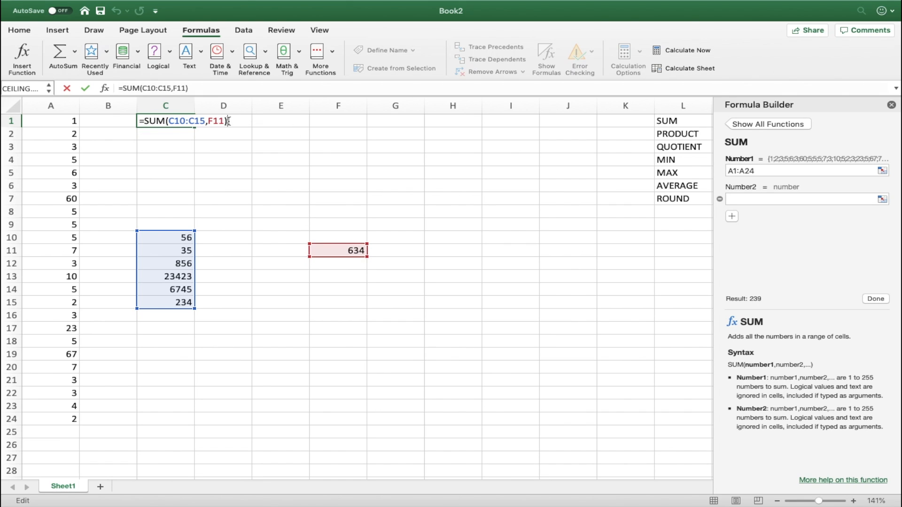
# Step: Clear the contents of cell F11 and of the range C10:C15
pyautogui.click(351, 251)
pyautogui.press('Delete')
pyautogui.moveTo(188, 305); pyautogui.dragTo(181, 237)
pyautogui.press('Delete')
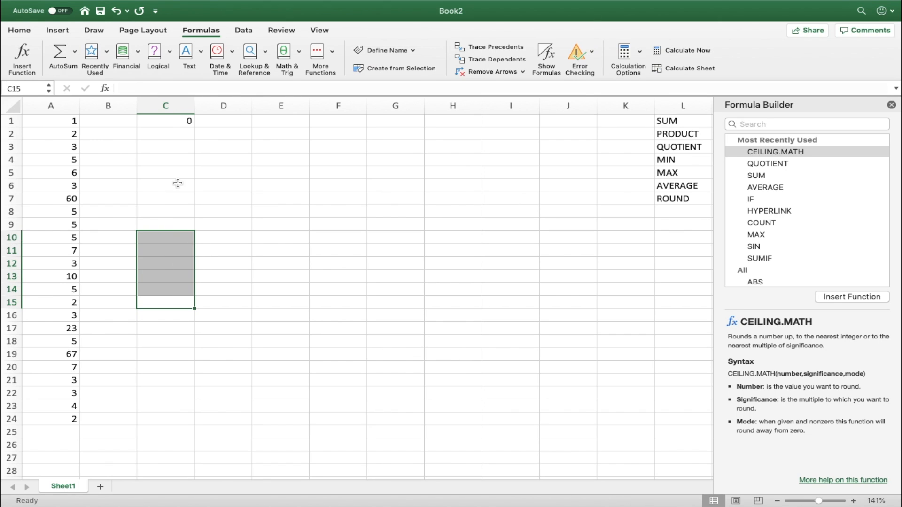
# Step: Start a formula in cell C6 with the suggested PRODUCT function
pyautogui.click(171, 184)
pyautogui.write('=')
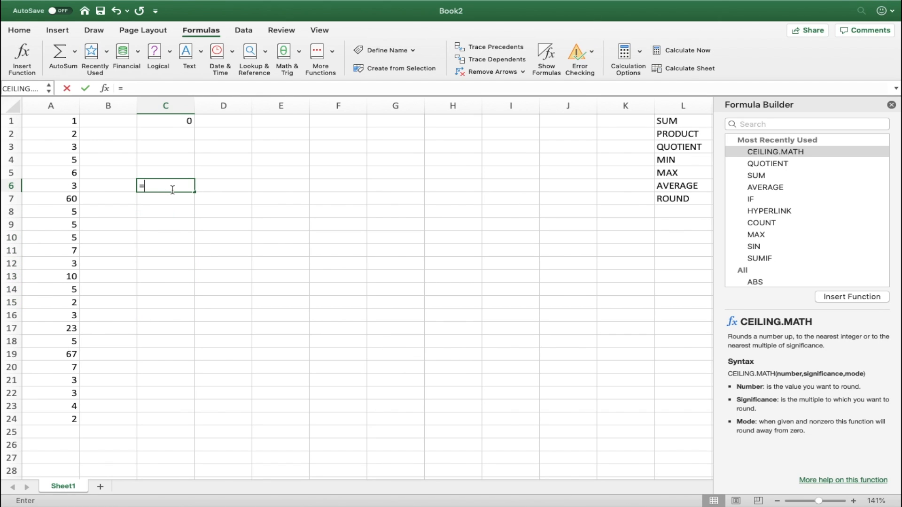
pyautogui.write('pro')
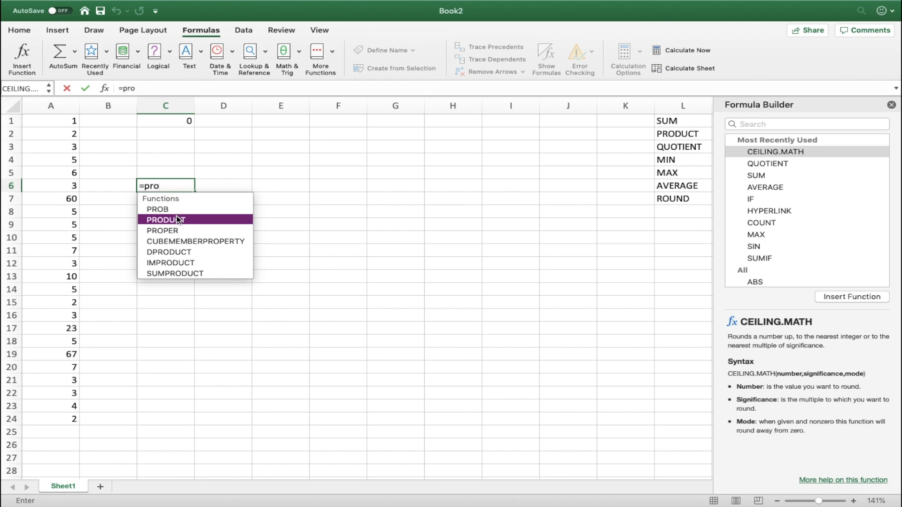
pyautogui.doubleClick(178, 219)
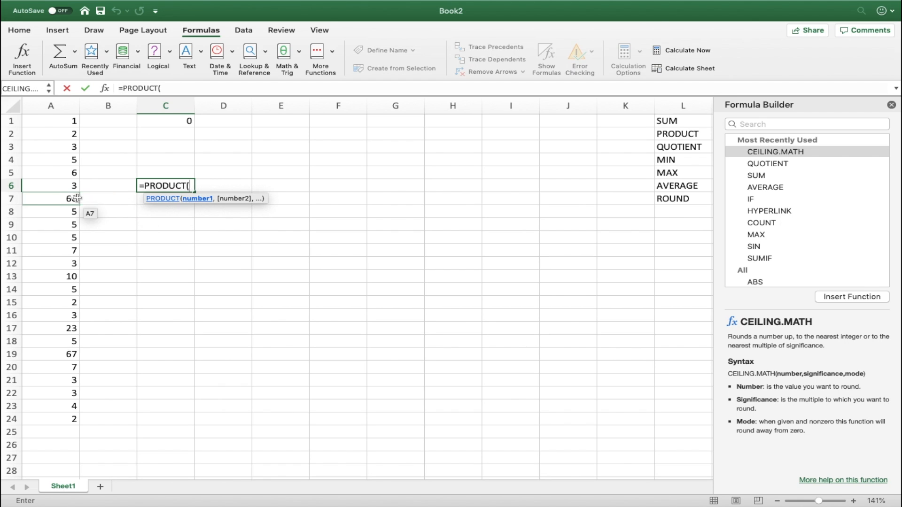
pyautogui.press('BackSpace')
pyautogui.press('BackSpace')
pyautogui.press('BackSpace')
pyautogui.press('BackSpace')
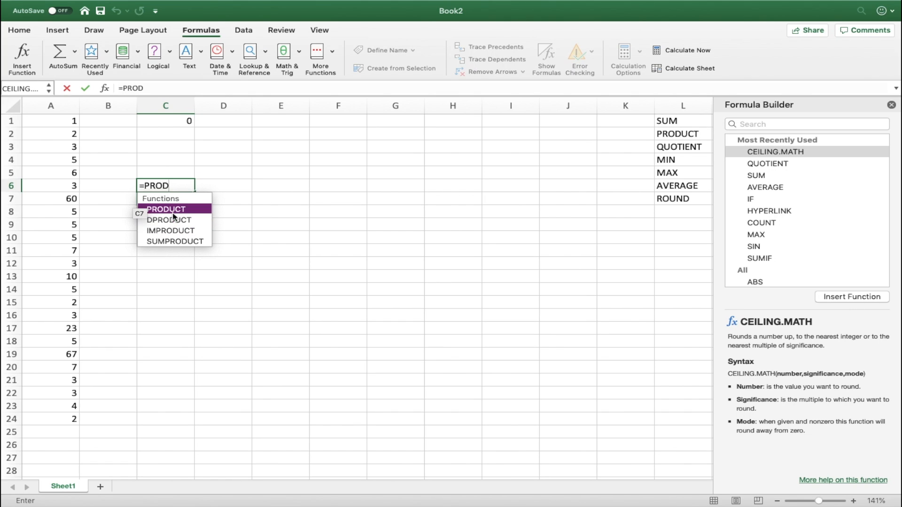
pyautogui.press('BackSpace')
pyautogui.press('BackSpace')
pyautogui.press('BackSpace')
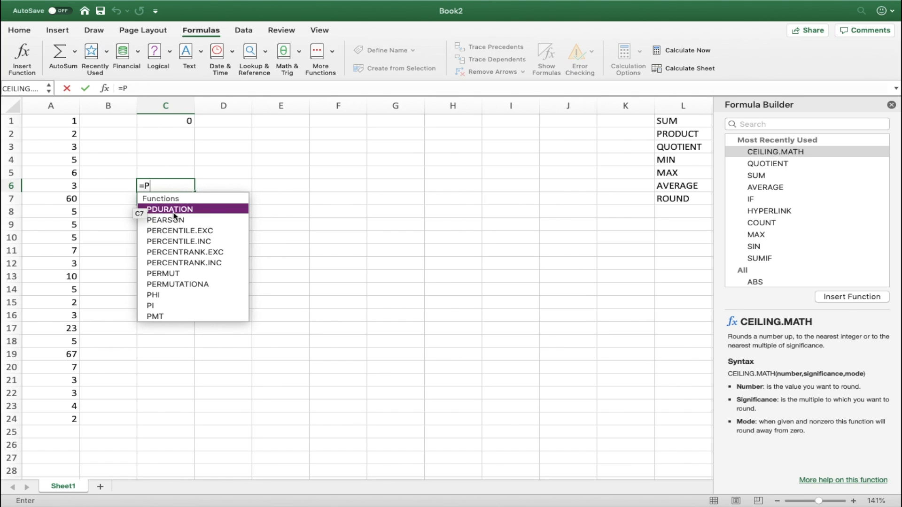
pyautogui.write('rod')
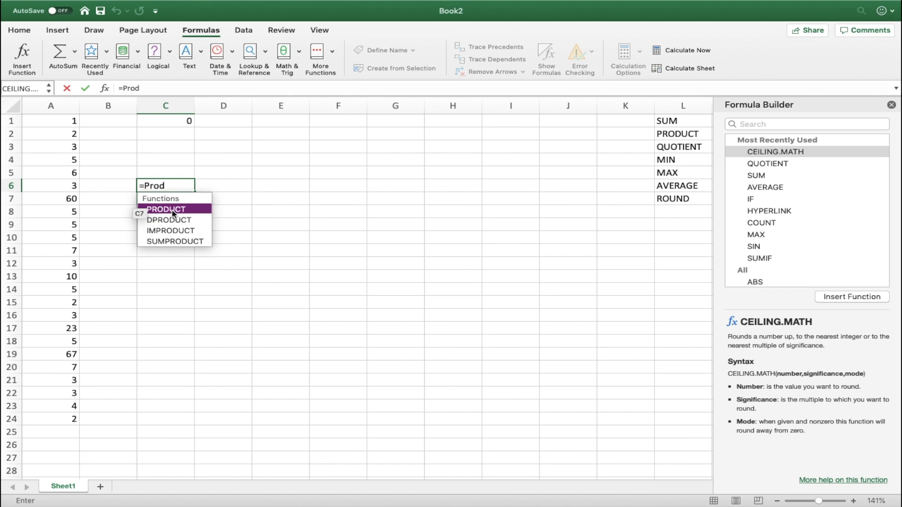
pyautogui.doubleClick(172, 210)
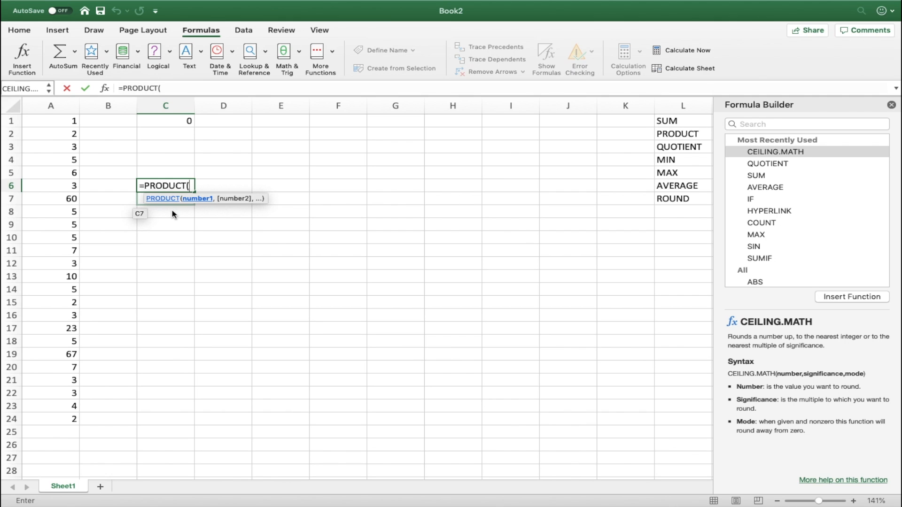
# Step: Complete the C6 PRODUCT formula with the range A1:A13 and open it for inspection
pyautogui.moveTo(70, 120); pyautogui.dragTo(67, 271)
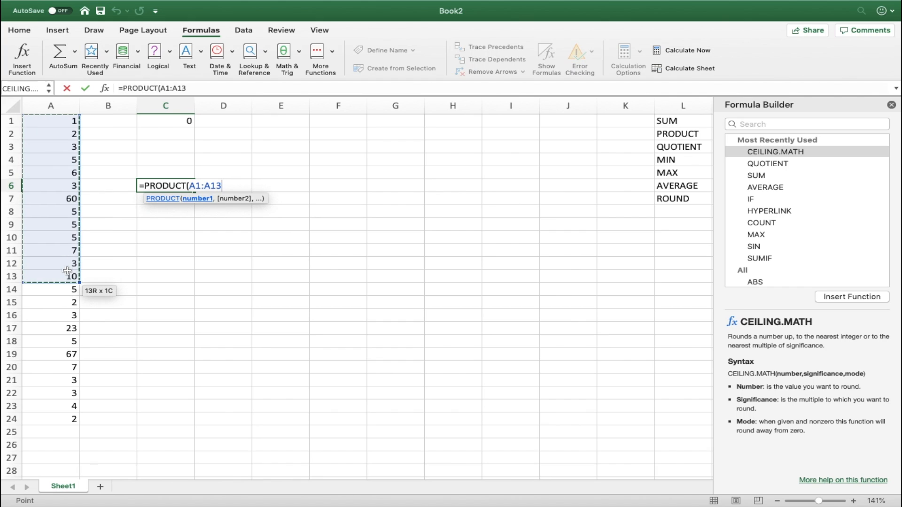
pyautogui.write(')')
pyautogui.press('Return')
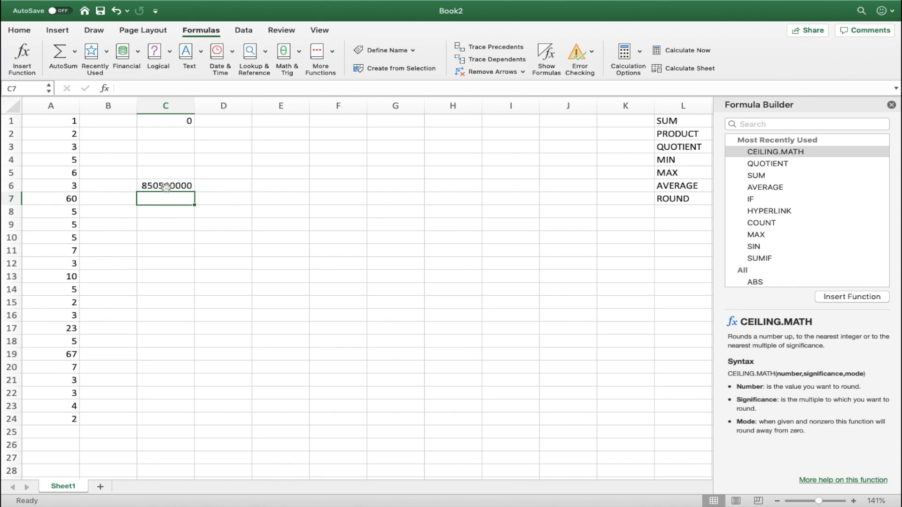
pyautogui.doubleClick(165, 185)
# Step: Enter 78 in cell C8, 77 in cell C9 and 55 in cell E9
pyautogui.click(172, 213)
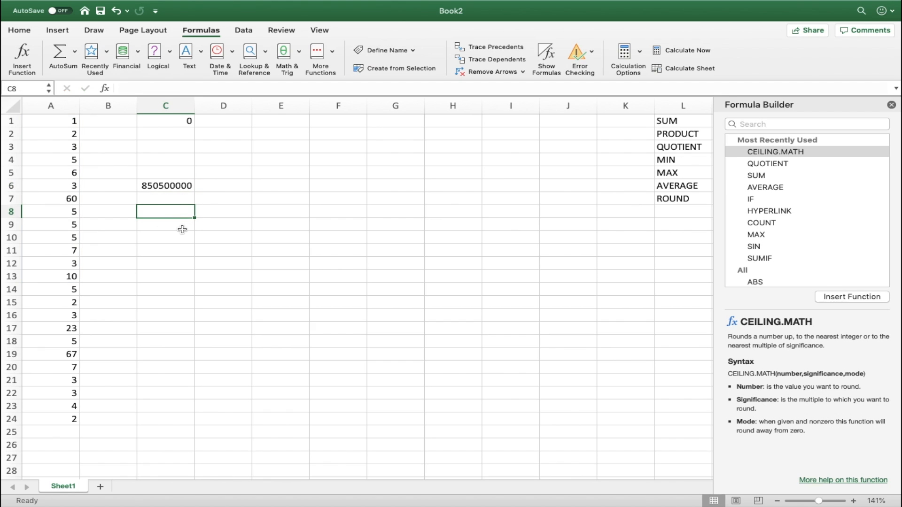
pyautogui.write('78')
pyautogui.press('Return')
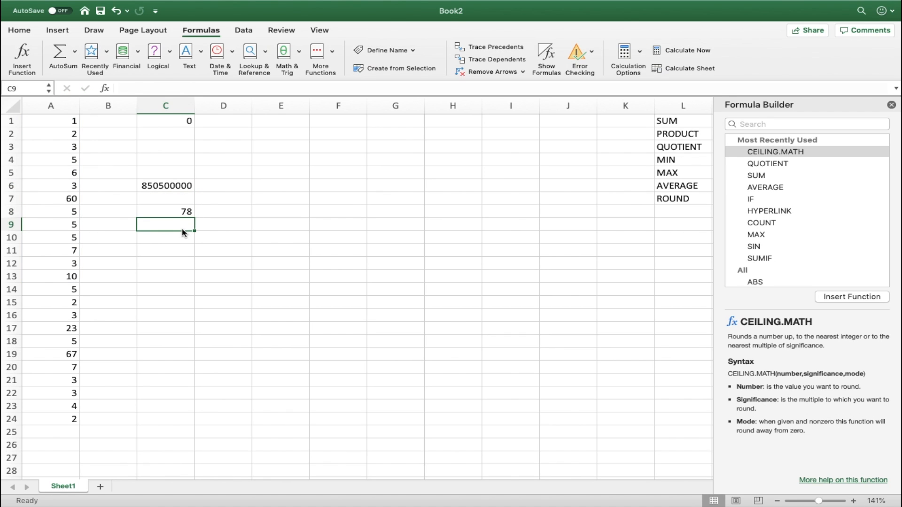
pyautogui.write('77')
pyautogui.press('Return')
pyautogui.click(302, 230)
pyautogui.write('55')
pyautogui.press('Return')
# Step: Replace the range in the C6 PRODUCT formula with the separate cells C8, C9 and E9
pyautogui.click(177, 194)
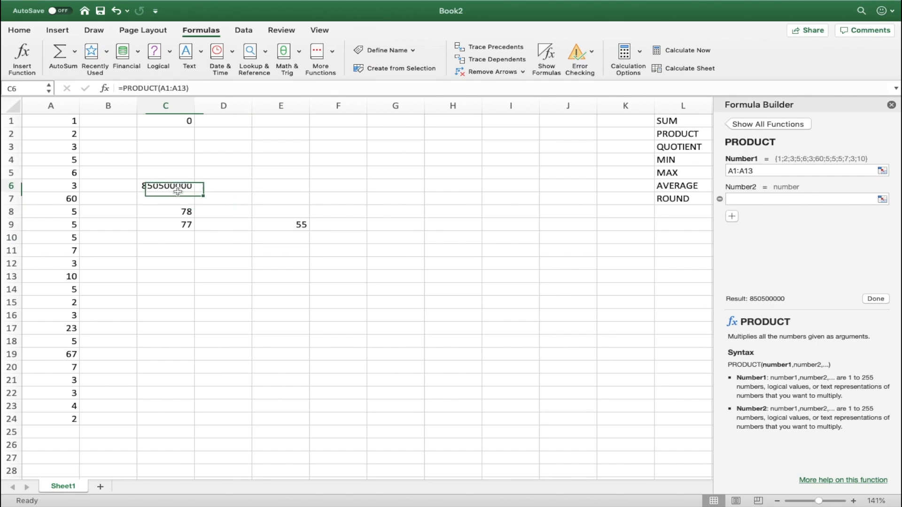
pyautogui.doubleClick(181, 188)
pyautogui.moveTo(223, 186); pyautogui.dragTo(192, 187)
pyautogui.press('BackSpace')
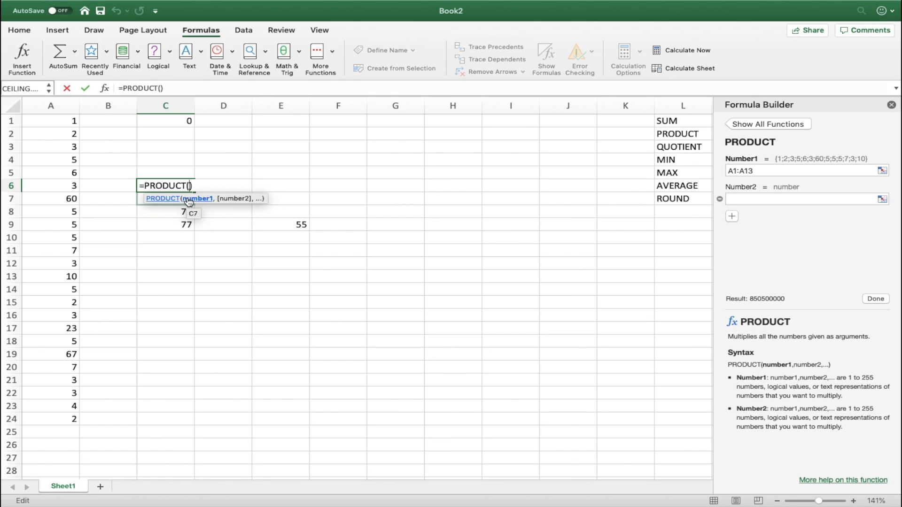
pyautogui.write('C')
pyautogui.write('8,')
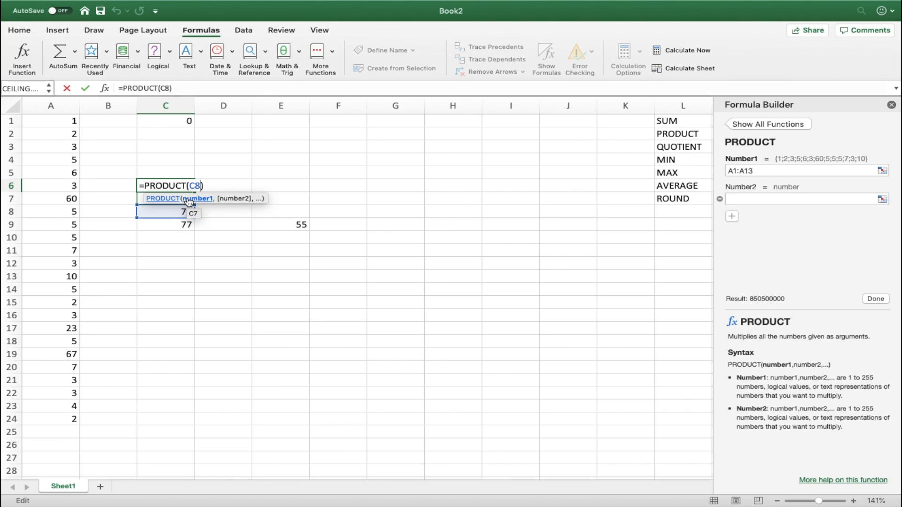
pyautogui.write('C9')
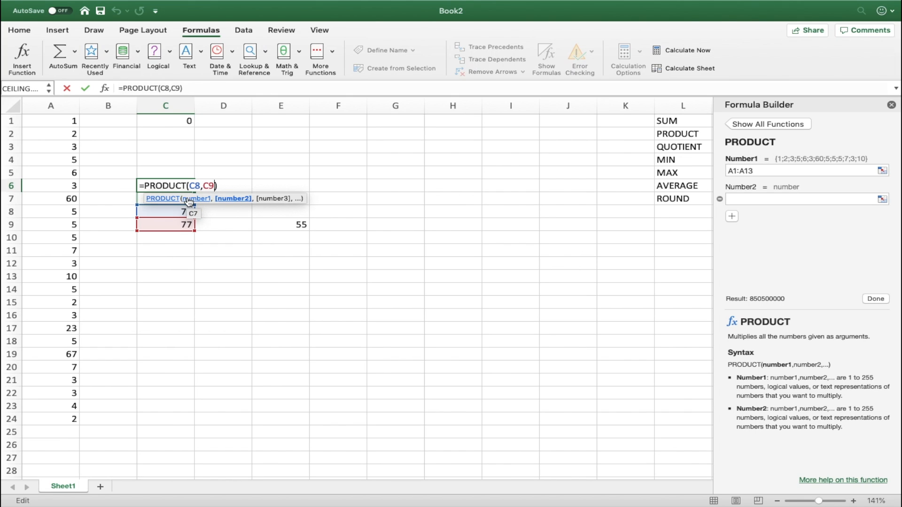
pyautogui.write(',')
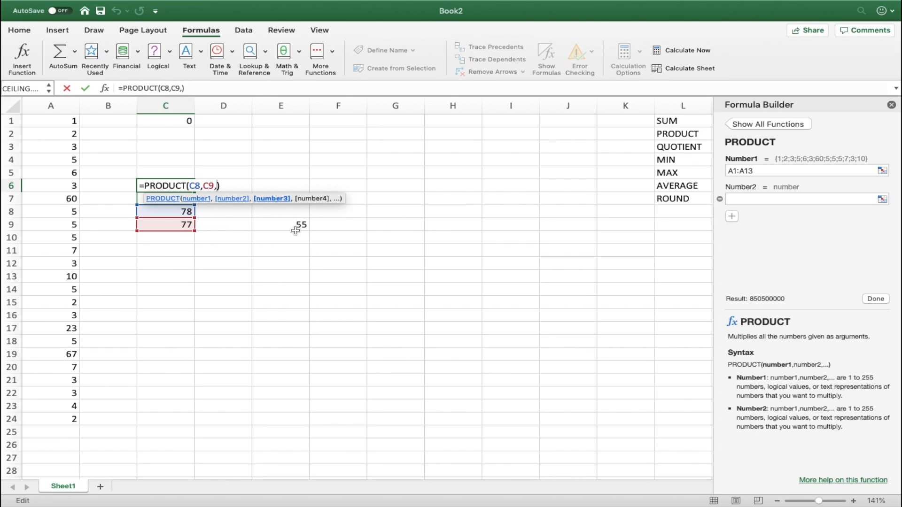
pyautogui.write('E')
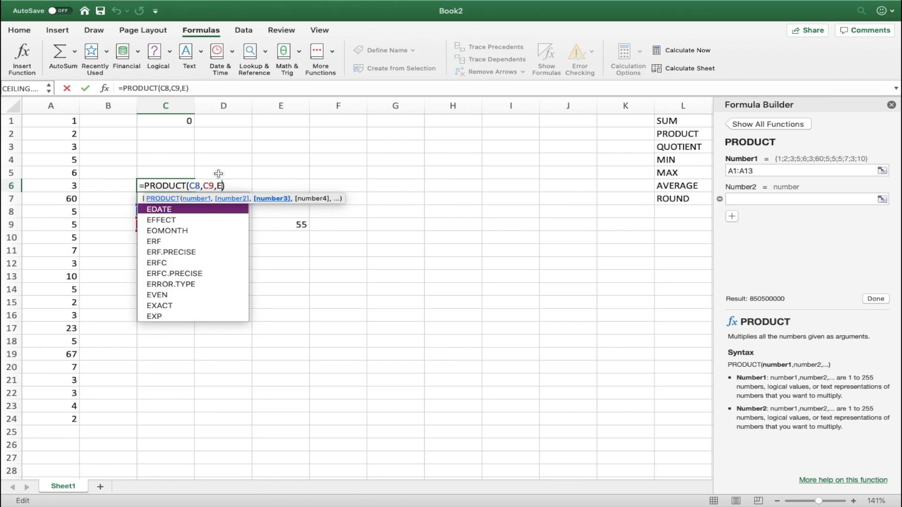
pyautogui.write('9')
pyautogui.press('Return')
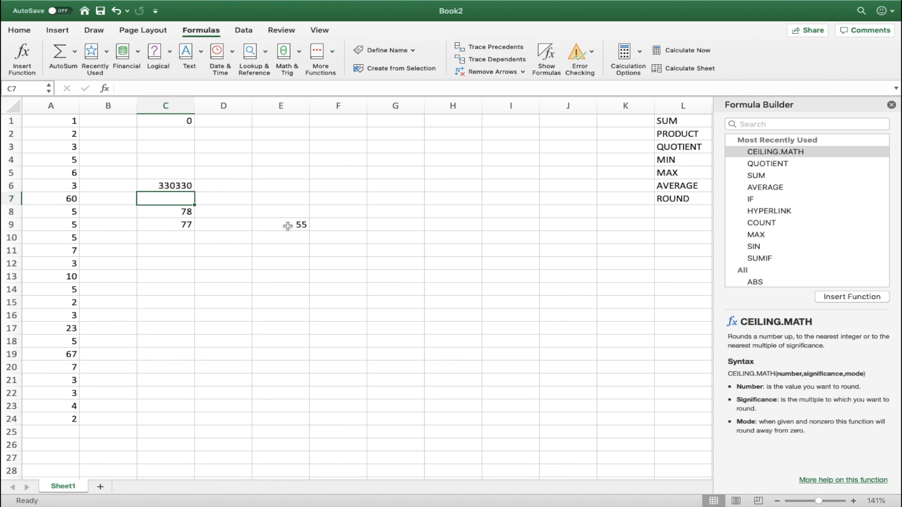
# Step: Open the PRODUCT formula in cell C6 and remove the E9 argument
pyautogui.click(176, 188)
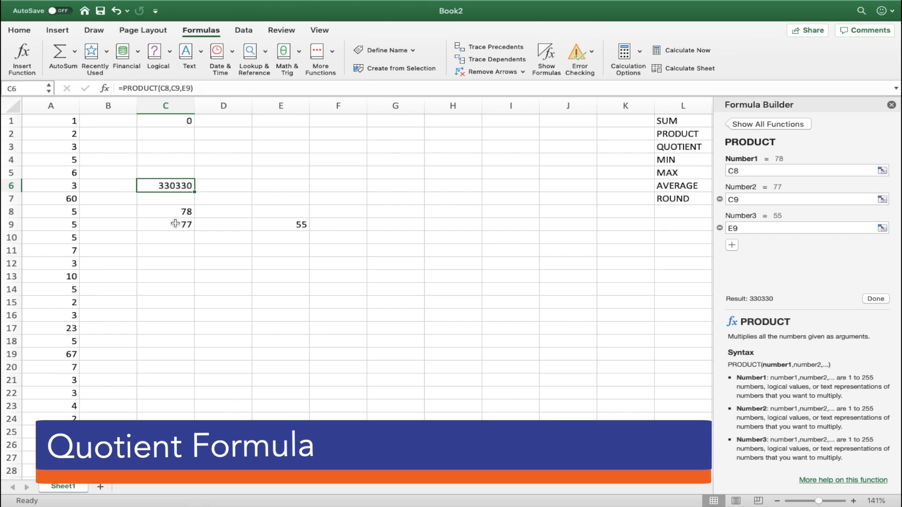
pyautogui.doubleClick(175, 187)
pyautogui.moveTo(183, 187); pyautogui.dragTo(146, 187)
pyautogui.moveTo(227, 186); pyautogui.dragTo(217, 186)
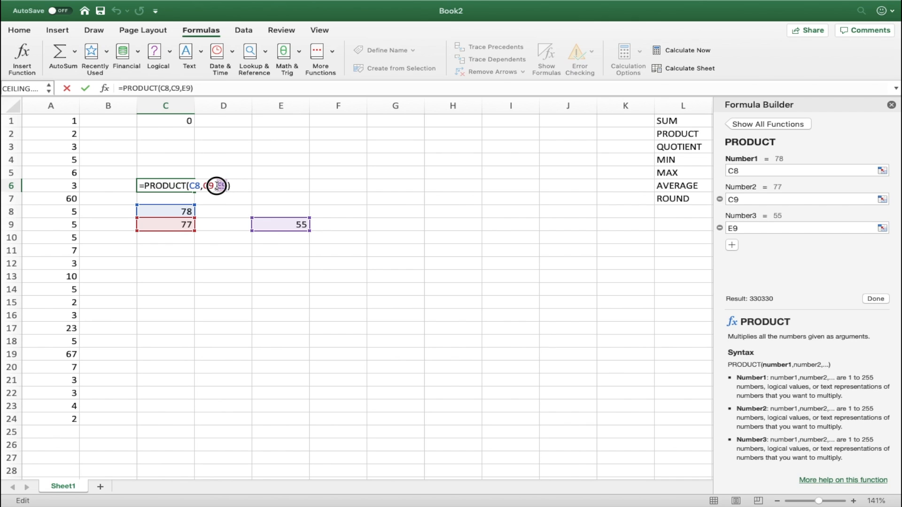
pyautogui.press('BackSpace')
pyautogui.press('BackSpace')
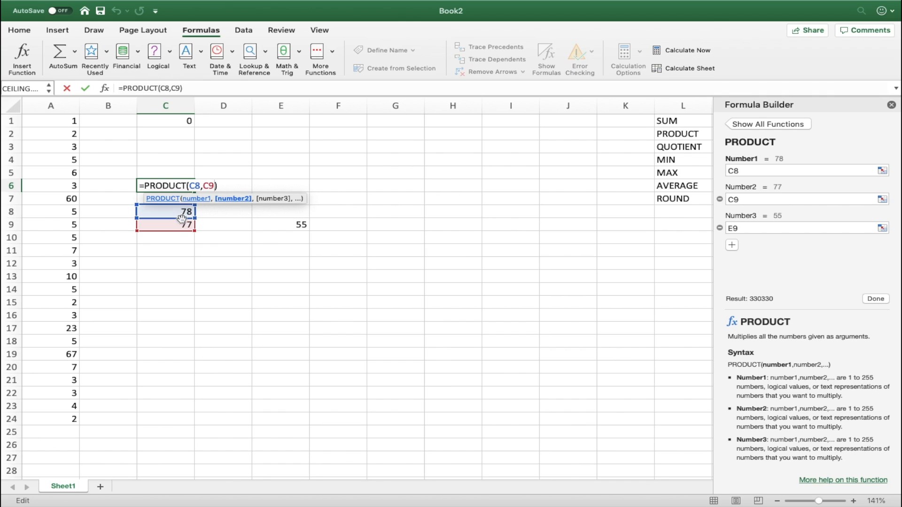
# Step: Replace PRODUCT with the suggested QUOTIENT function in the C6 formula, keeping C8 and C9 as arguments
pyautogui.moveTo(187, 187); pyautogui.dragTo(147, 188)
pyautogui.write('QUO')
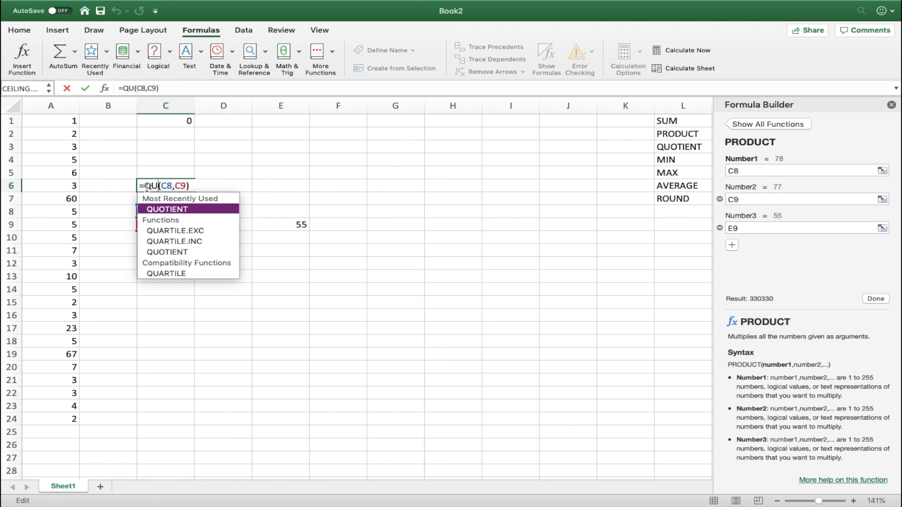
pyautogui.doubleClick(159, 214)
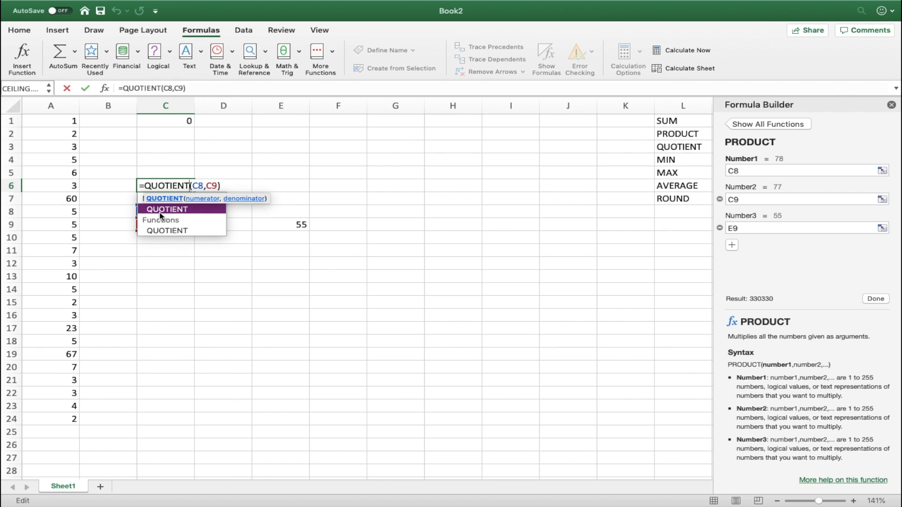
pyautogui.press('Return')
# Step: Examine the QUOTIENT formula in cell C6 and the numbers in C8 and C9 that it divides
pyautogui.doubleClick(227, 187)
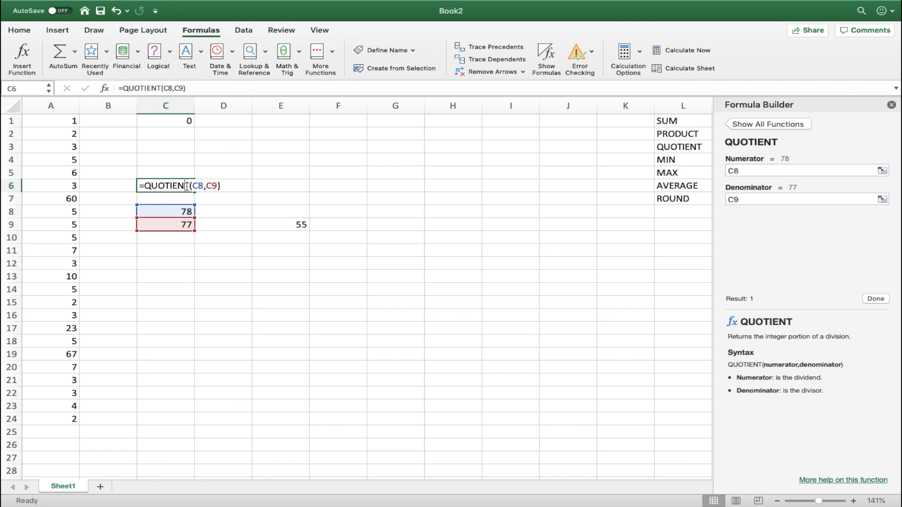
pyautogui.click(229, 224)
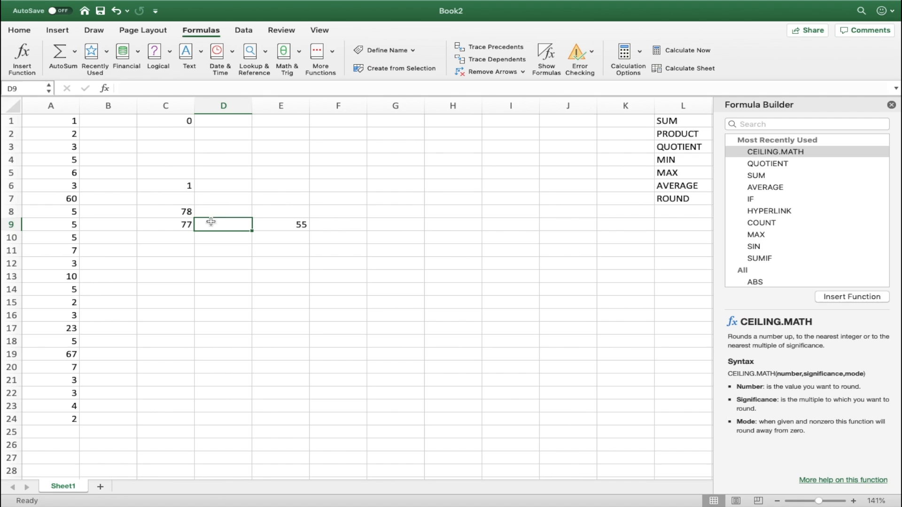
pyautogui.doubleClick(185, 187)
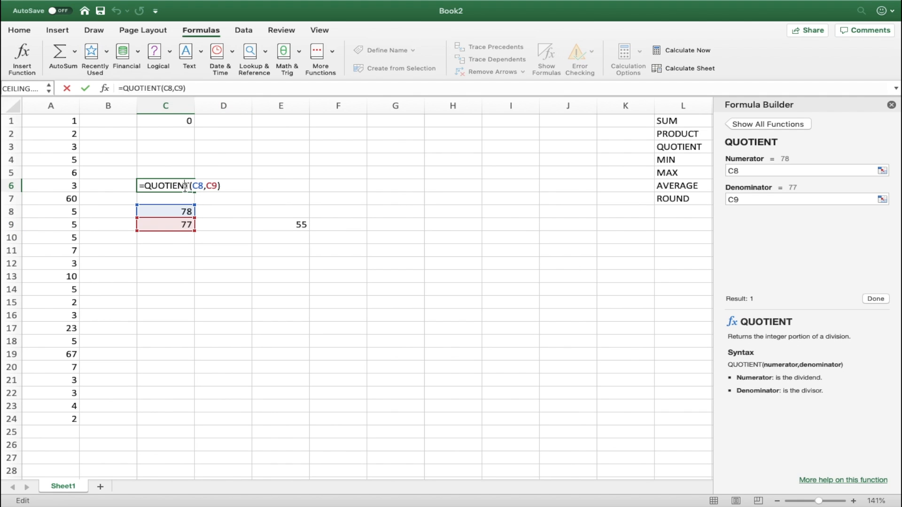
pyautogui.click(203, 239)
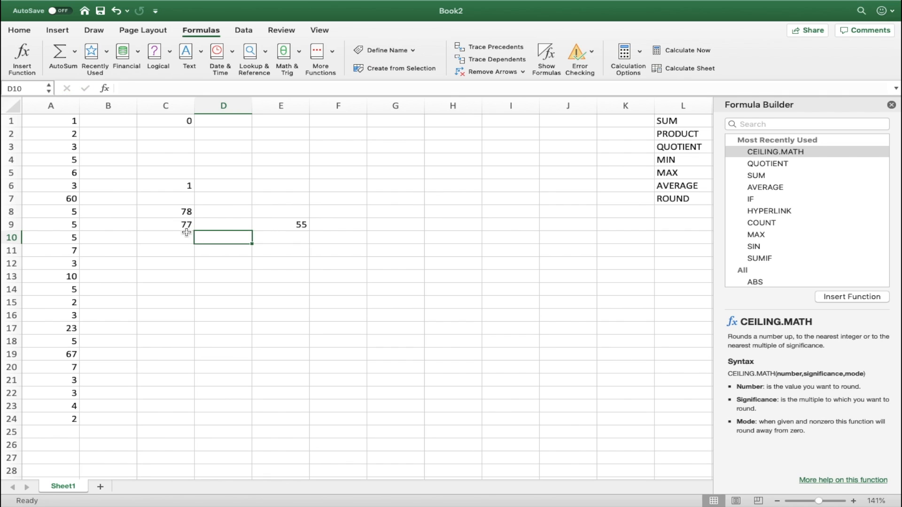
pyautogui.click(174, 216)
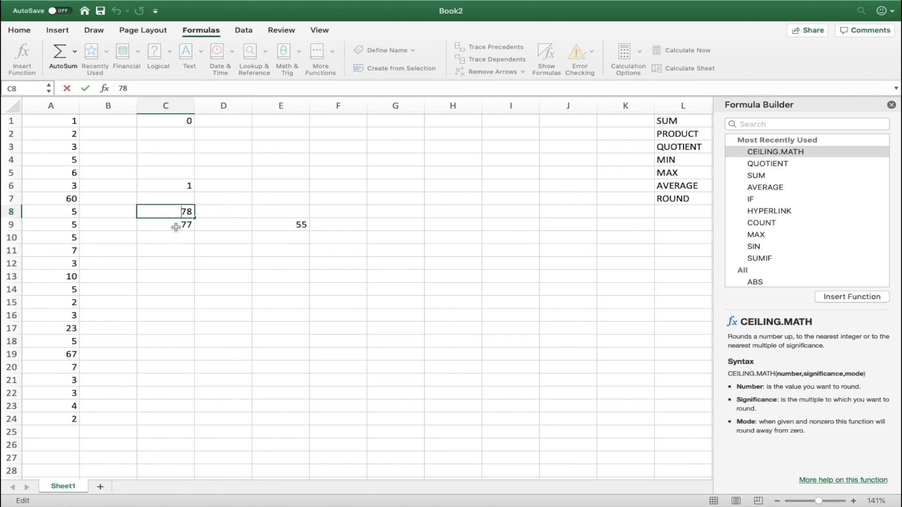
pyautogui.doubleClick(177, 226)
pyautogui.click(187, 185)
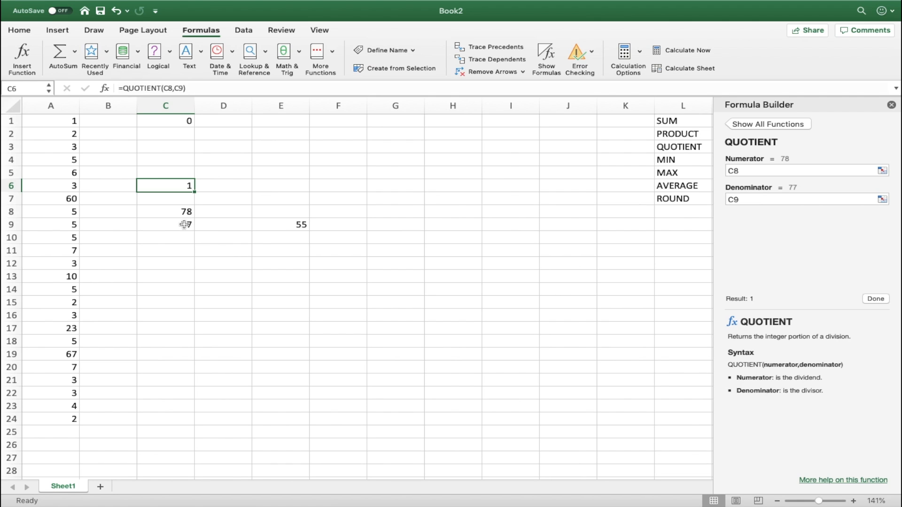
# Step: Clear the contents of the range C6:C9 and of cells E9 and C1
pyautogui.moveTo(186, 224); pyautogui.dragTo(178, 190)
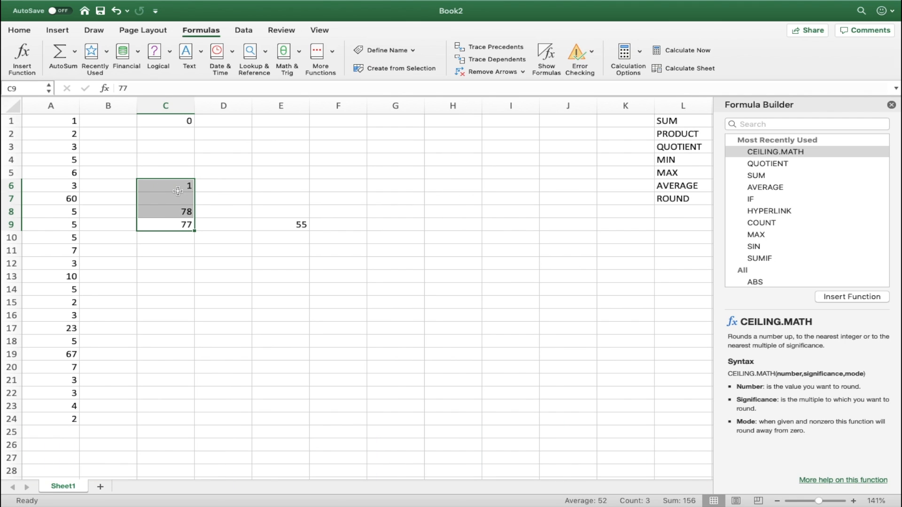
pyautogui.press('Delete')
pyautogui.click(280, 226)
pyautogui.press('Delete')
pyautogui.click(190, 123)
pyautogui.press('Delete')
pyautogui.click(192, 209)
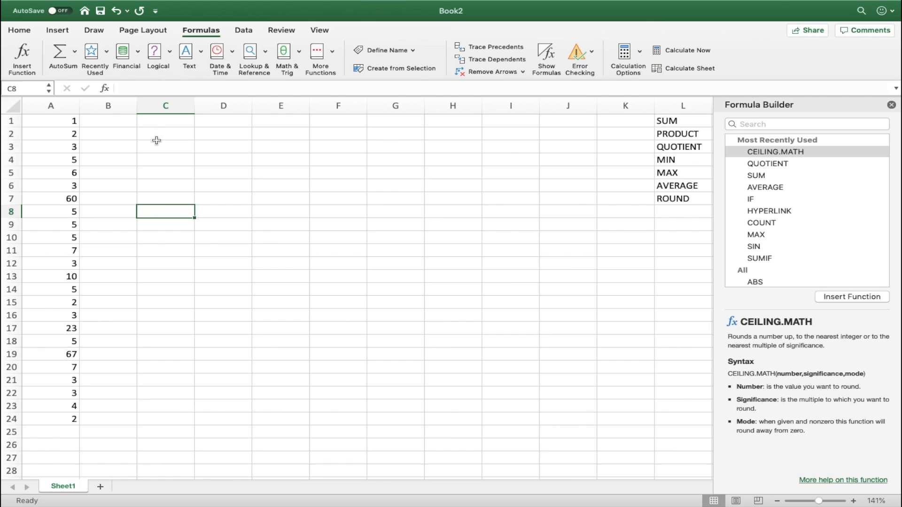
# Step: Start a MIN formula in cell C1 and give it the range A1:A24
pyautogui.click(158, 123)
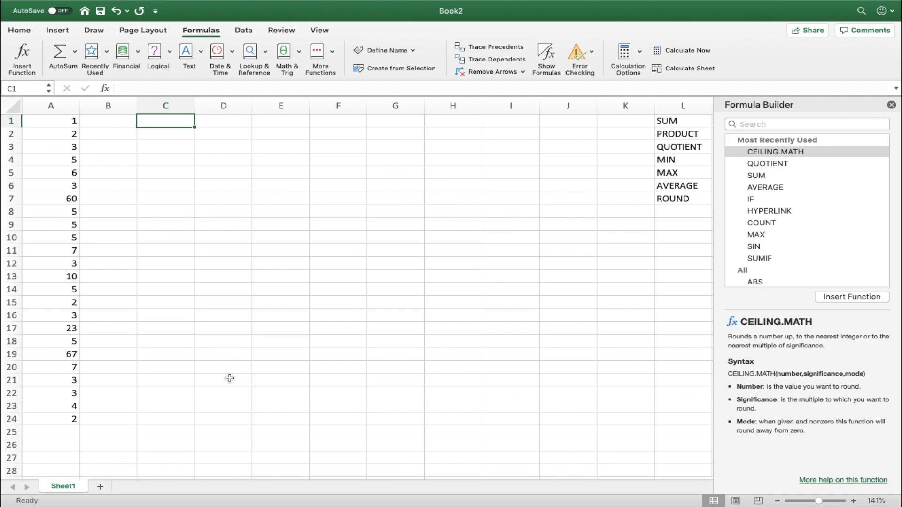
pyautogui.write('=min')
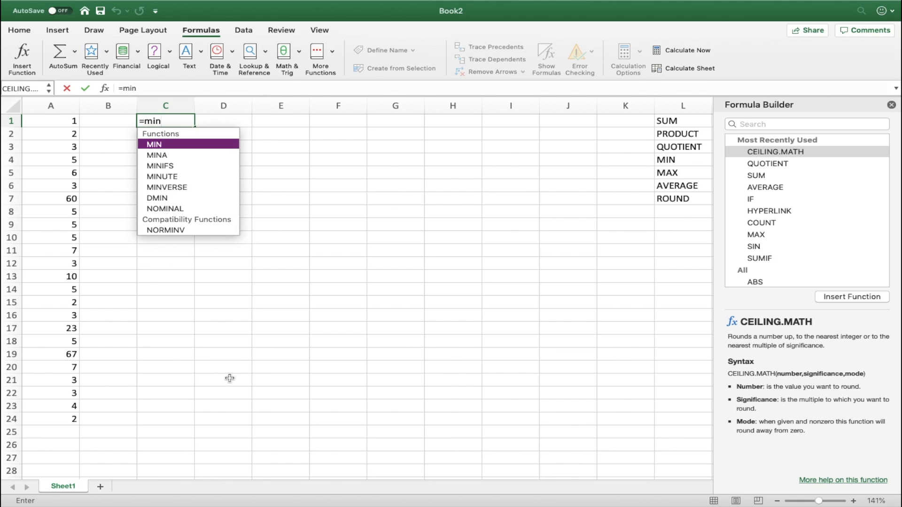
pyautogui.press('Return')
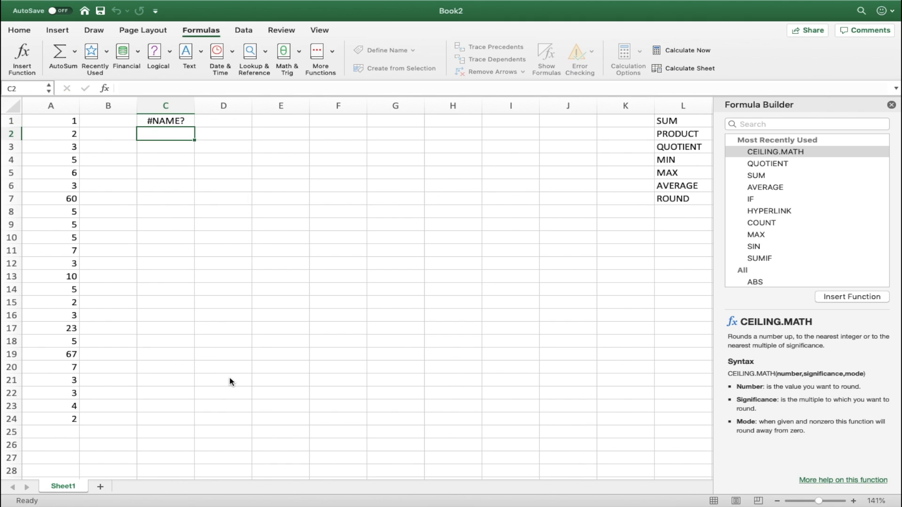
pyautogui.doubleClick(172, 120)
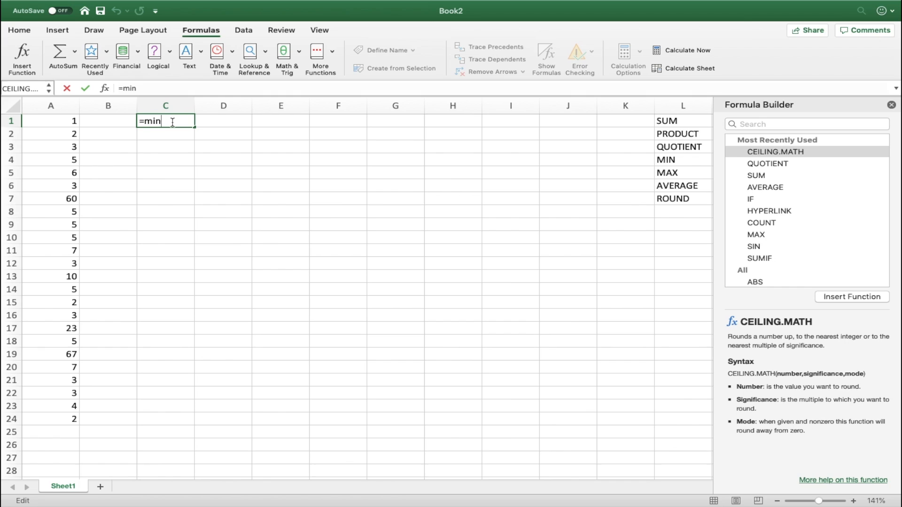
pyautogui.write('(')
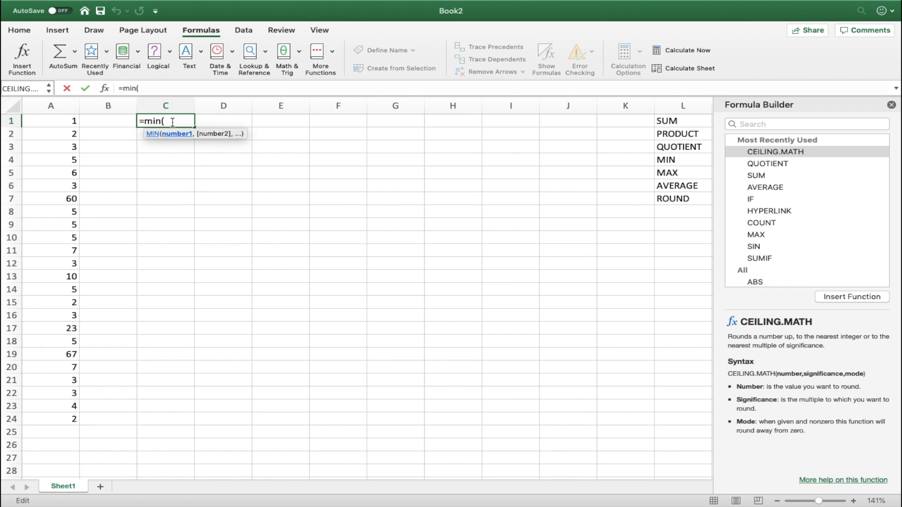
pyautogui.moveTo(62, 121); pyautogui.dragTo(51, 418)
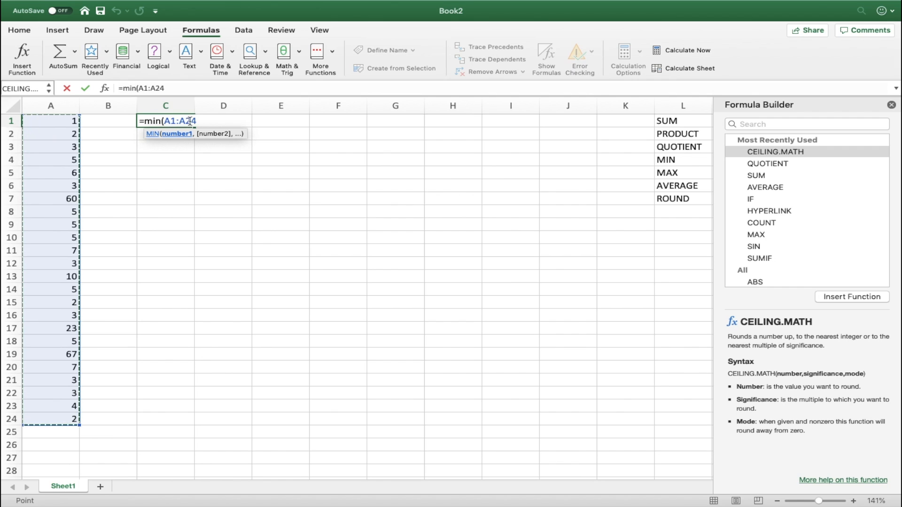
# Step: Try a comma instead of the colon between A1 and A24 in the C1 formula, and restore the colon
pyautogui.click(179, 122)
pyautogui.press('BackSpace')
pyautogui.write(',')
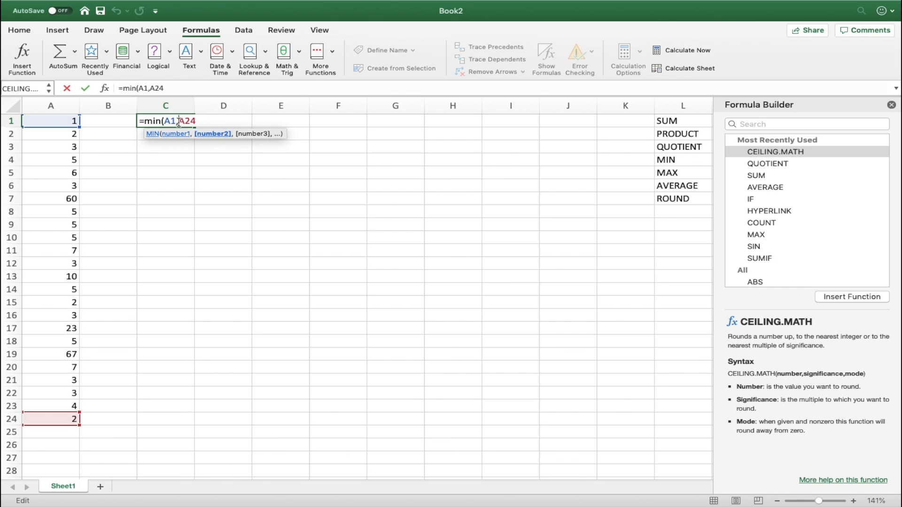
pyautogui.press('BackSpace')
pyautogui.write(':')
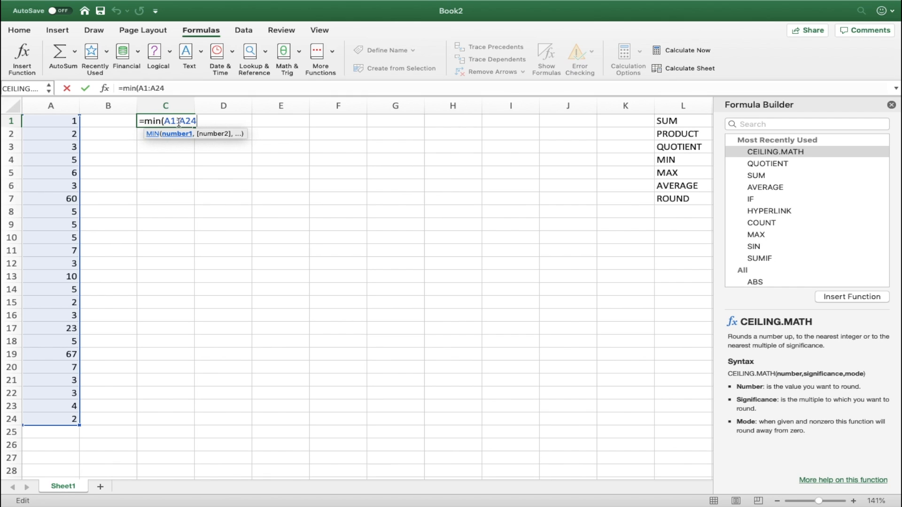
# Step: Close the parenthesis and commit the MIN formula in cell C1
pyautogui.write(')')
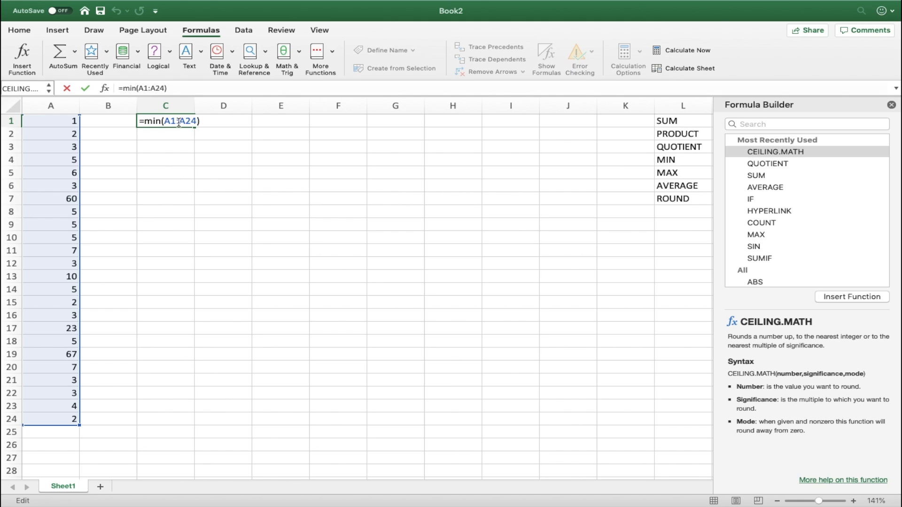
pyautogui.press('Return')
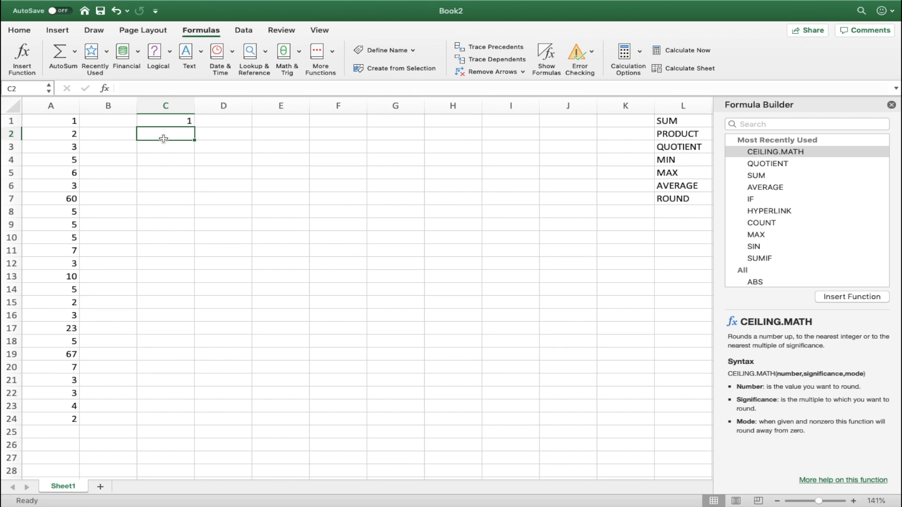
# Step: Enter a formula in cell C2 using the suggested MAX function with the range A1:A24
pyautogui.write('=MAX')
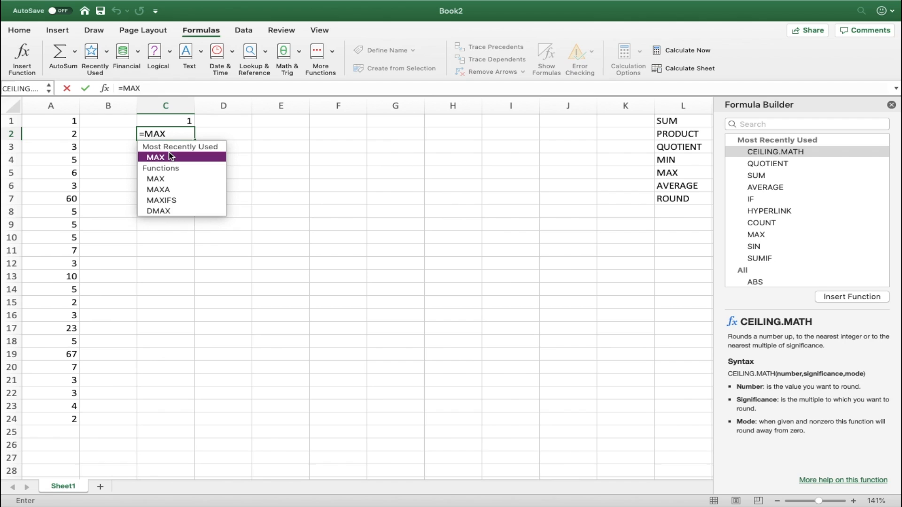
pyautogui.doubleClick(170, 156)
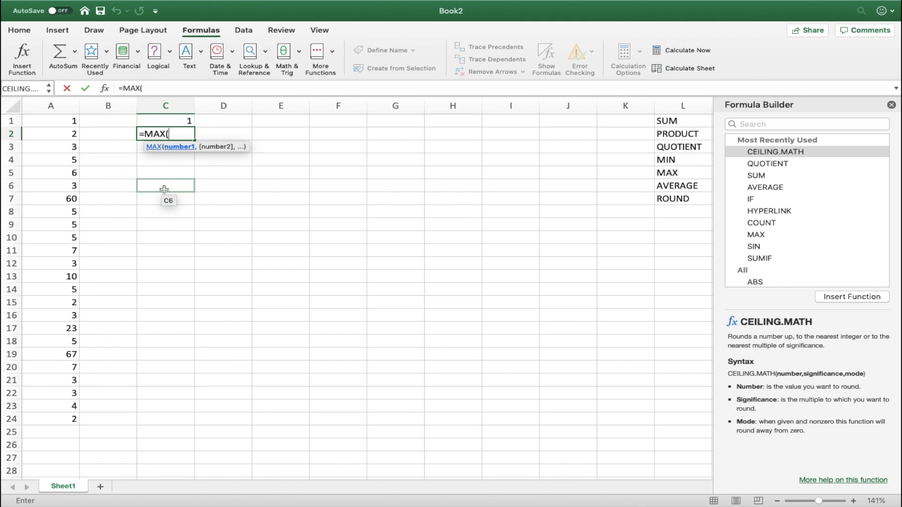
pyautogui.moveTo(71, 122); pyautogui.dragTo(71, 425)
pyautogui.write(')')
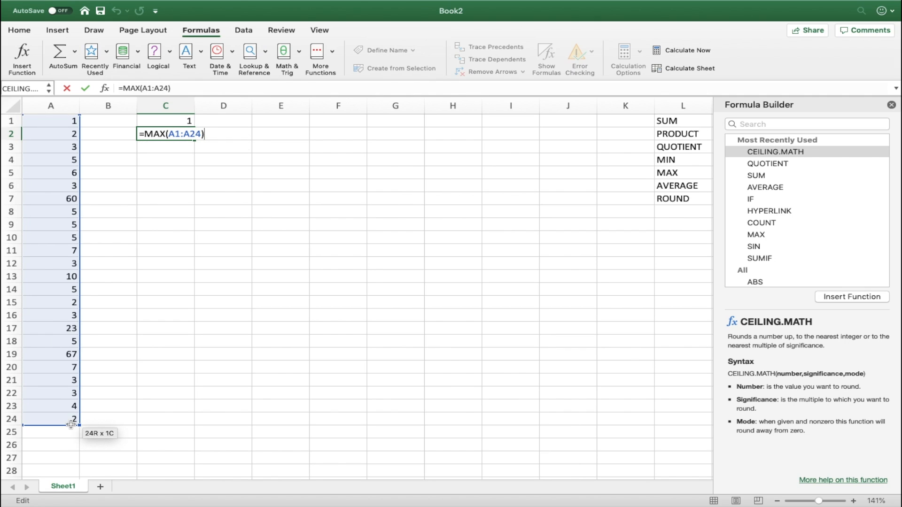
pyautogui.press('Return')
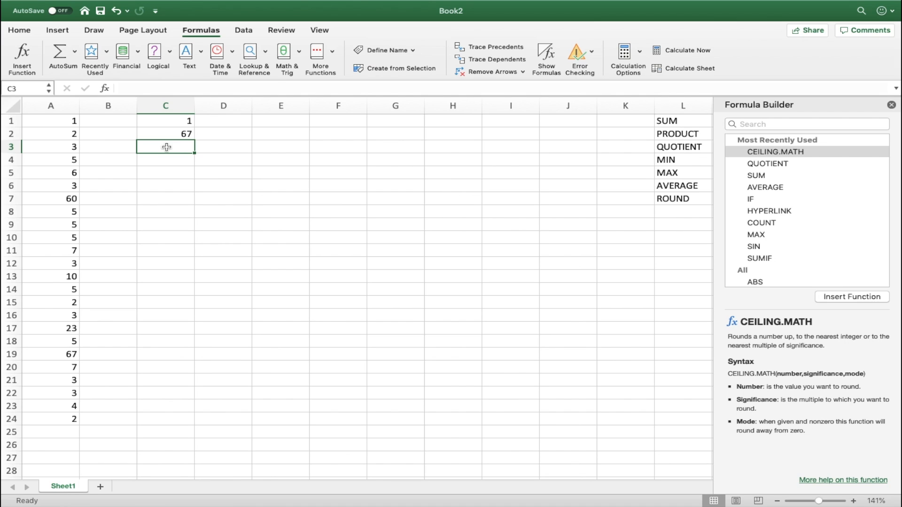
# Step: Enter a formula in cell C3 using the suggested AVERAGE function with the range A1:A24
pyautogui.write('=')
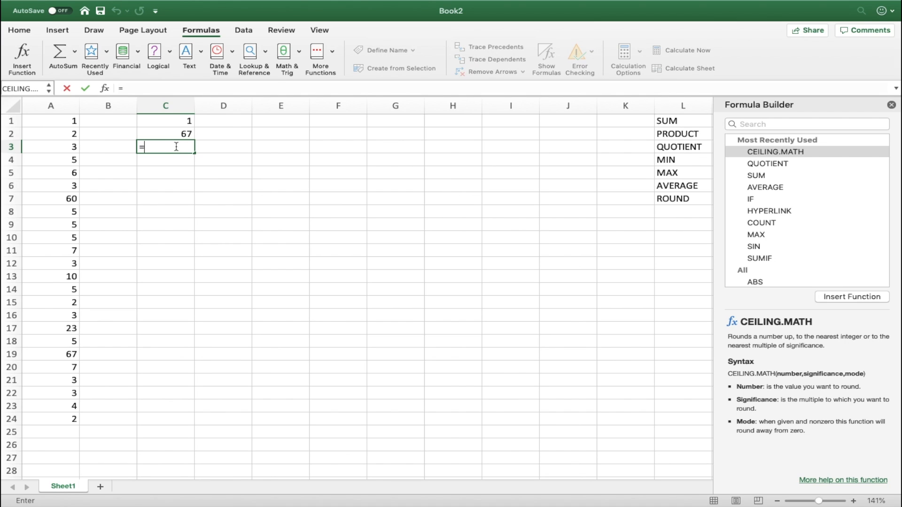
pyautogui.write('AVER')
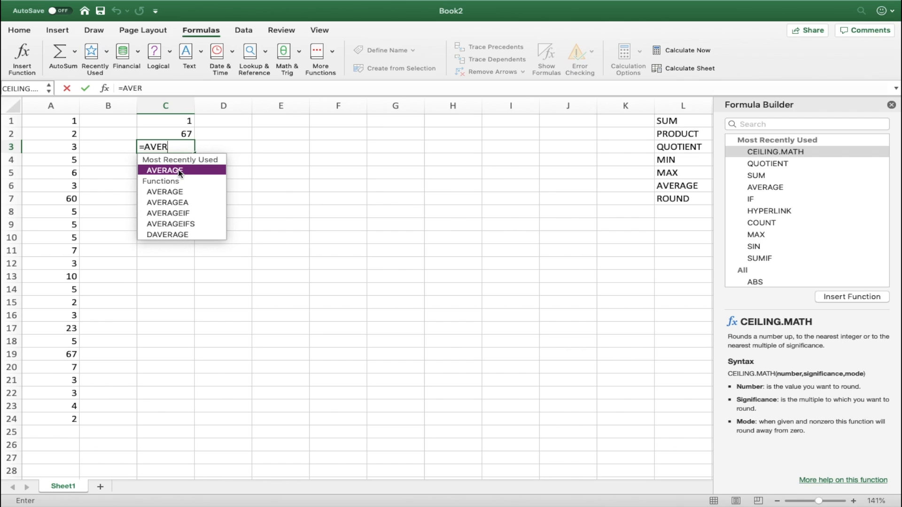
pyautogui.doubleClick(179, 172)
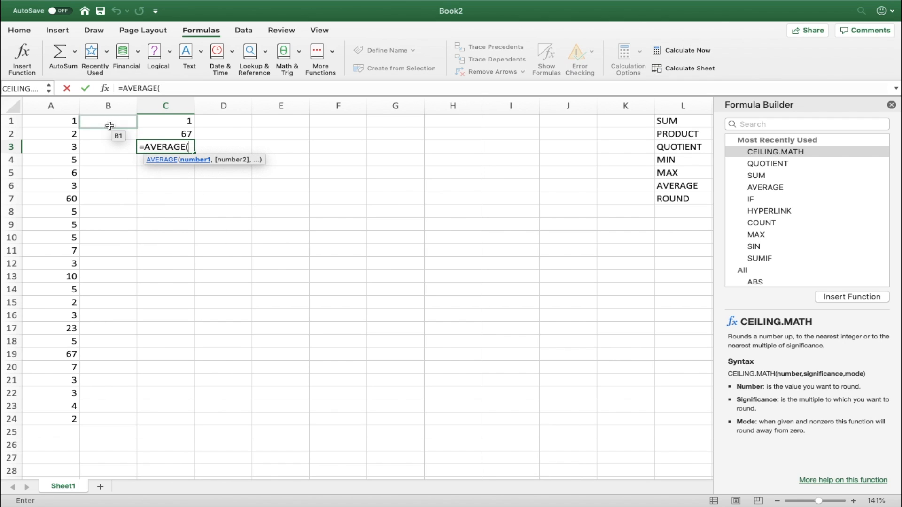
pyautogui.moveTo(62, 125); pyautogui.dragTo(55, 419)
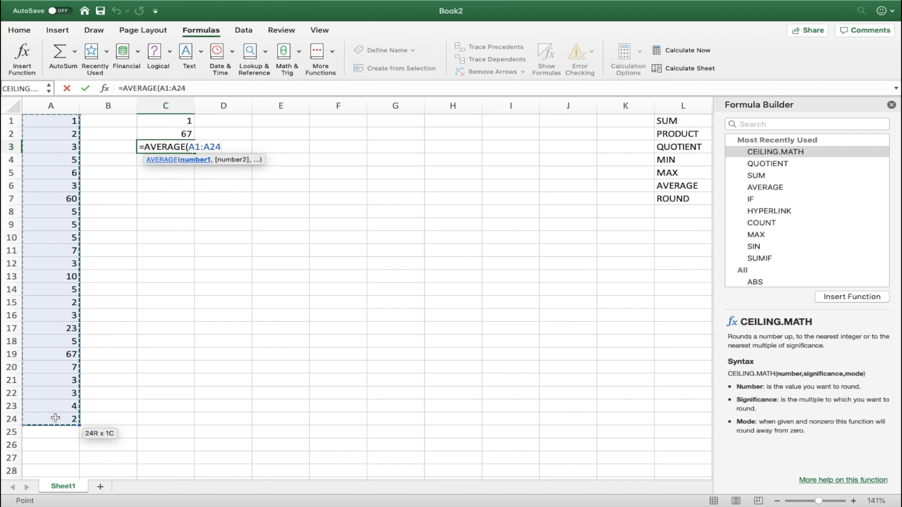
pyautogui.press('Return')
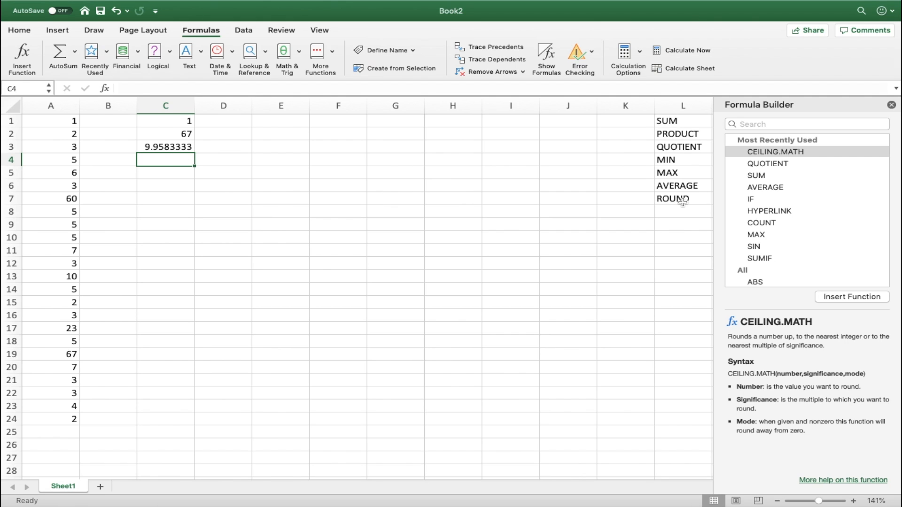
# Step: Enter a ROUND formula in cell D3 that rounds C3 to 1 digit
pyautogui.click(220, 147)
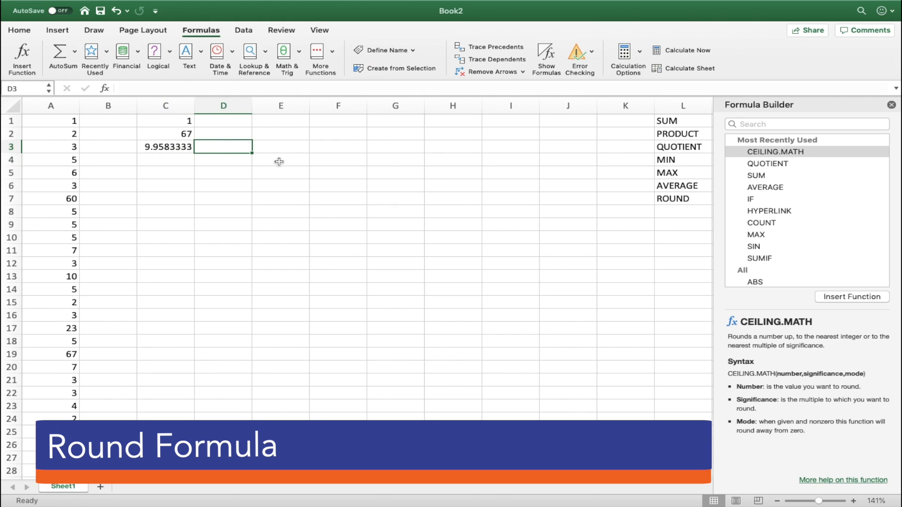
pyautogui.write('=ROU')
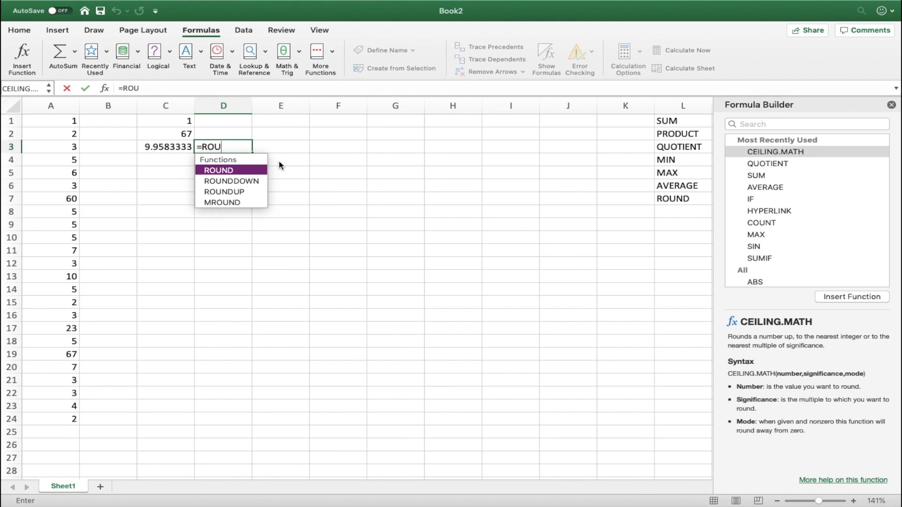
pyautogui.write('ND')
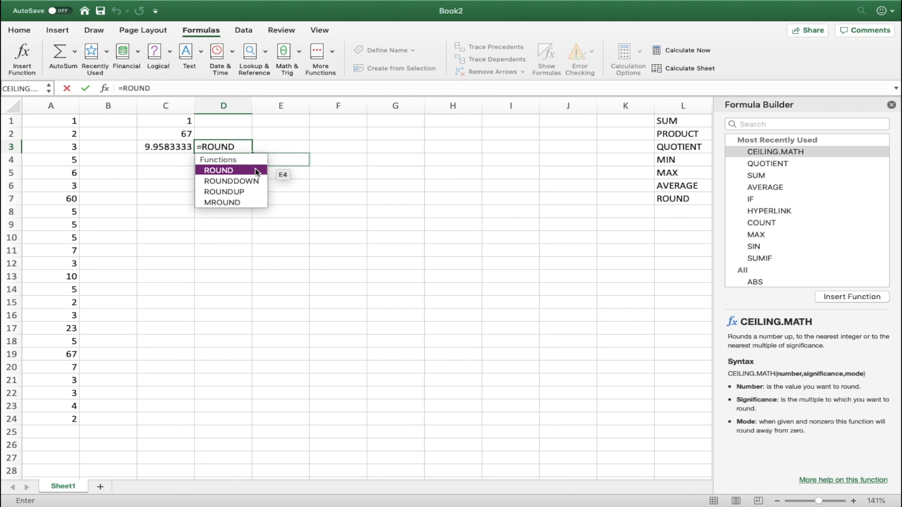
pyautogui.doubleClick(236, 171)
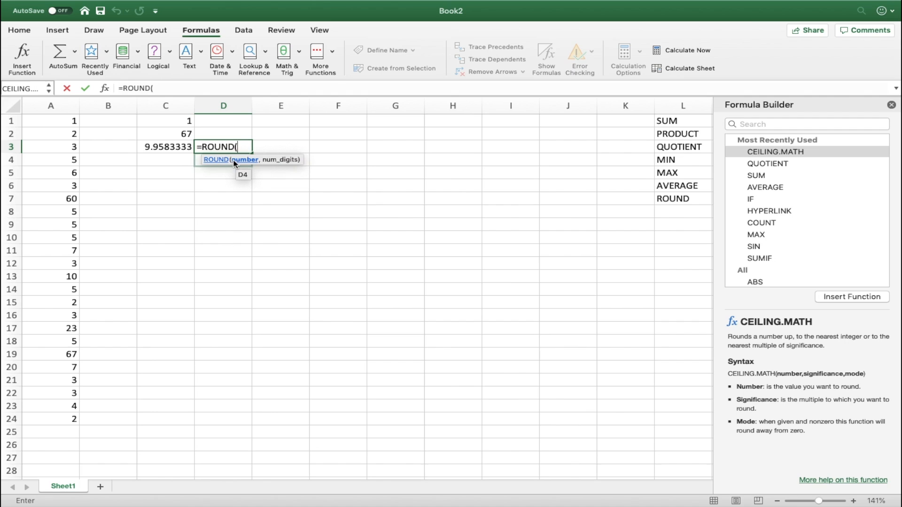
pyautogui.click(175, 147)
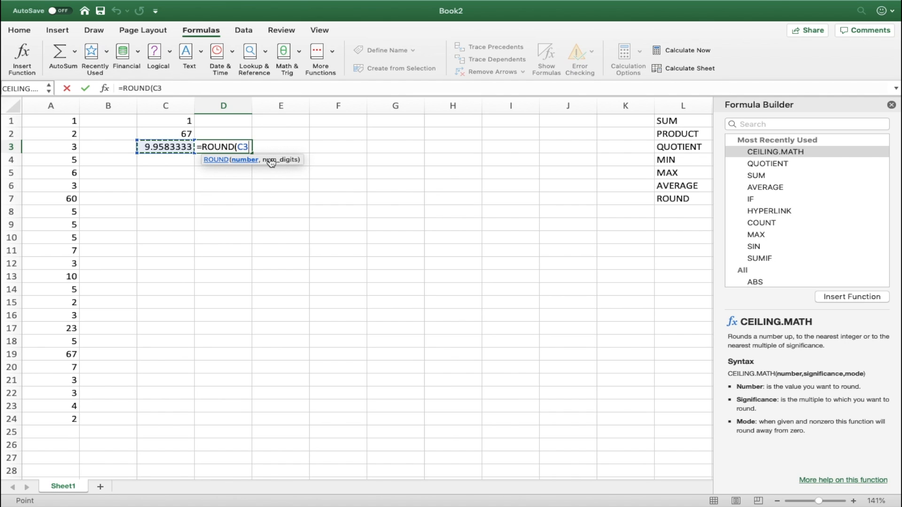
pyautogui.write(',1)')
pyautogui.press('Return')
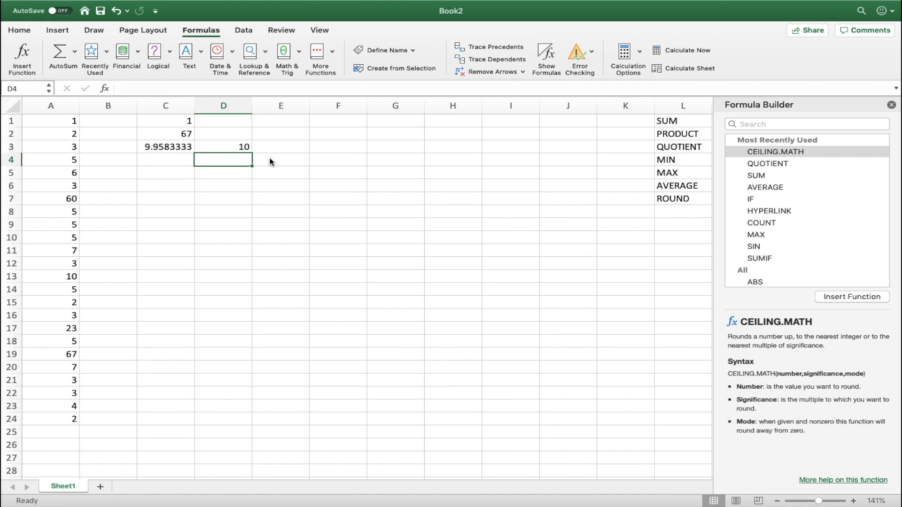
# Step: Set the number of digits in the D3 ROUND formula to 2
pyautogui.doubleClick(243, 148)
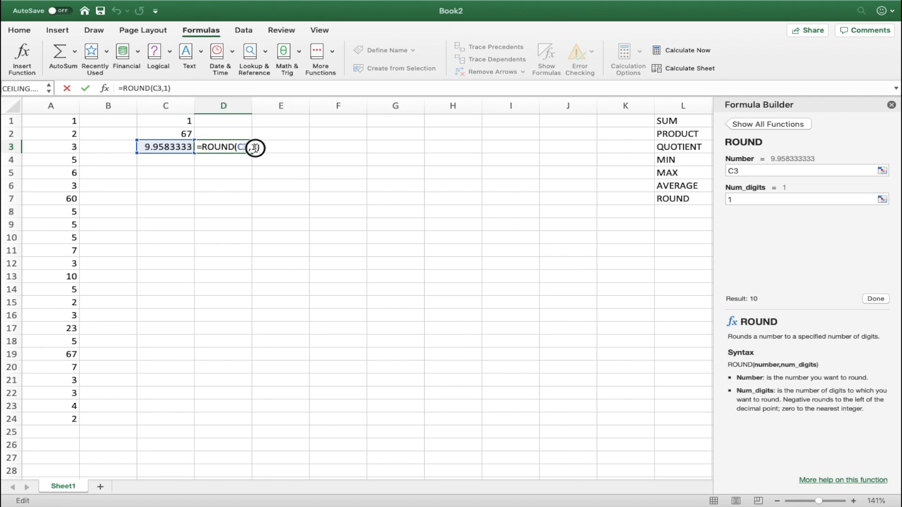
pyautogui.click(256, 148)
pyautogui.press('BackSpace')
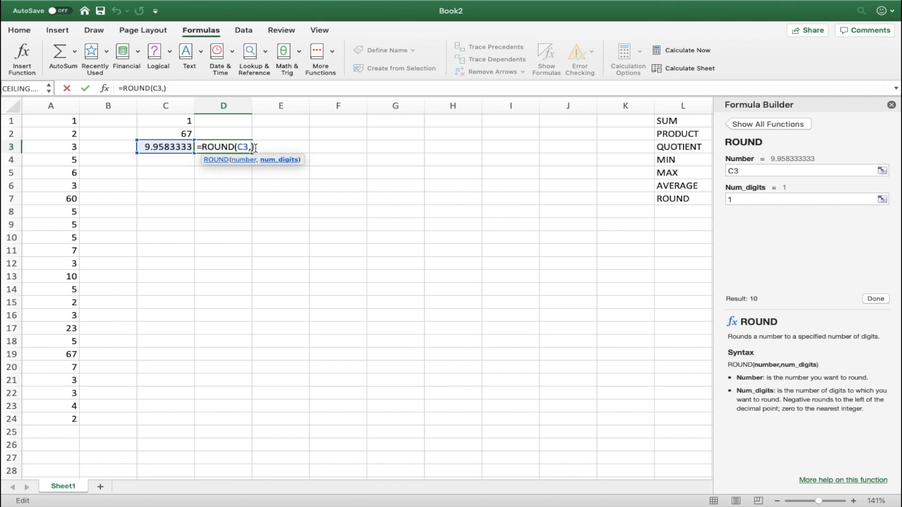
pyautogui.write('2')
pyautogui.press('Return')
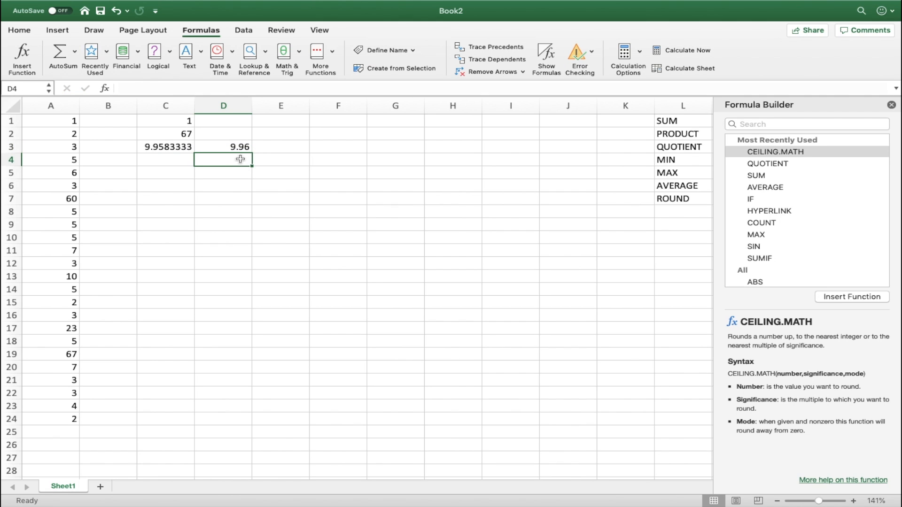
# Step: Set the number of digits in the D3 ROUND formula to 10
pyautogui.doubleClick(242, 148)
pyautogui.click(241, 160)
pyautogui.doubleClick(252, 148)
pyautogui.click(256, 148)
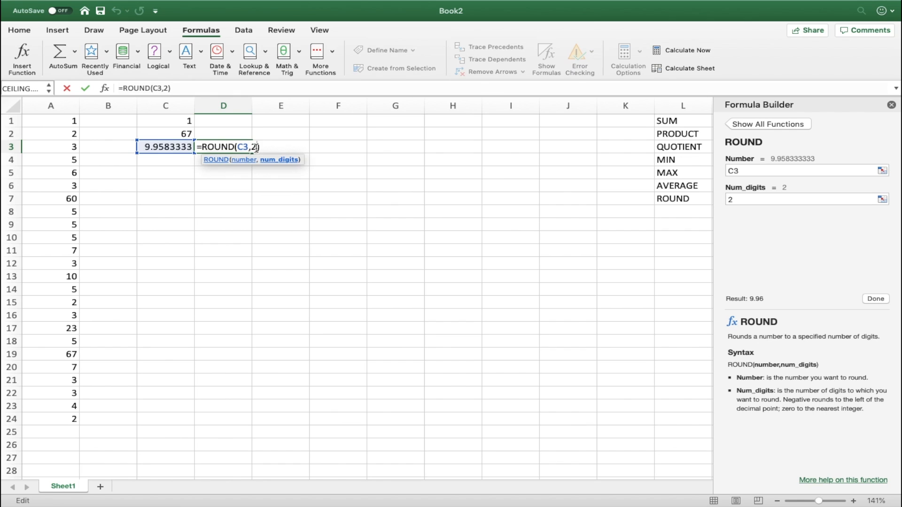
pyautogui.press('BackSpace')
pyautogui.write('10')
pyautogui.press('Return')
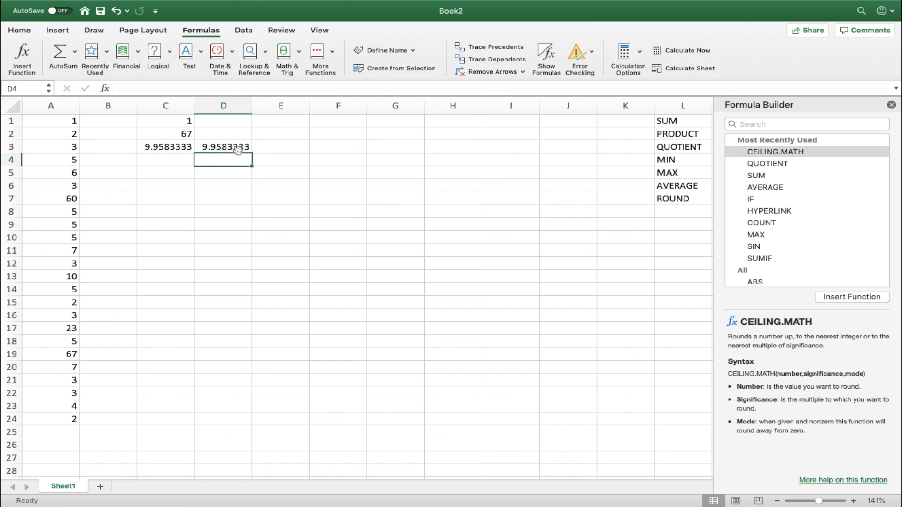
# Step: Reduce the number of digits in the D3 ROUND formula to 1
pyautogui.click(239, 147)
pyautogui.doubleClick(239, 148)
pyautogui.press('BackSpace')
pyautogui.press('Return')
# Step: Change the D3 ROUND formula to use 10 digits again
pyautogui.doubleClick(244, 149)
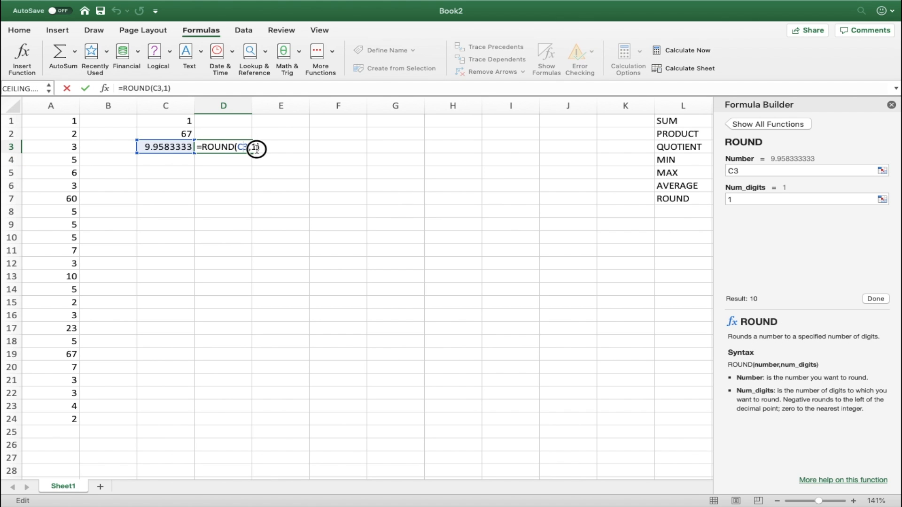
pyautogui.write('0')
pyautogui.press('Return')
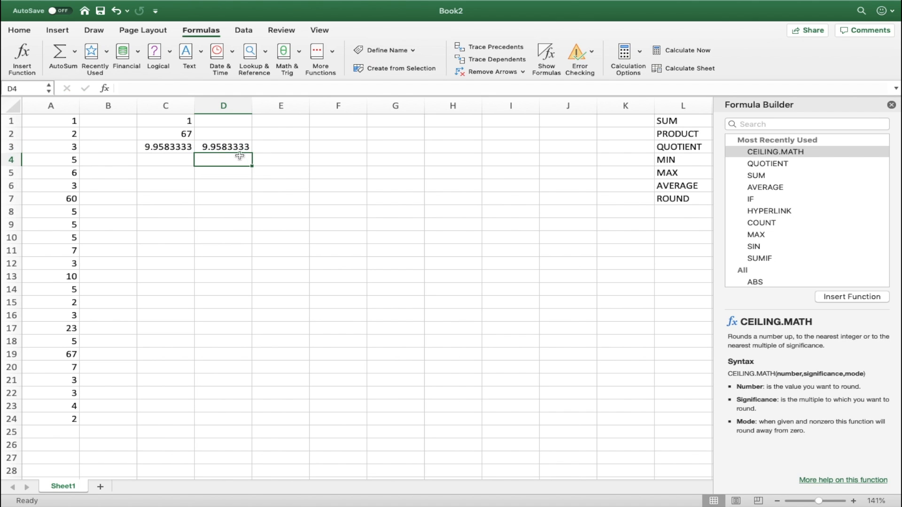
# Step: Set the number of digits in the D3 ROUND formula to 0
pyautogui.doubleClick(233, 149)
pyautogui.click(263, 148)
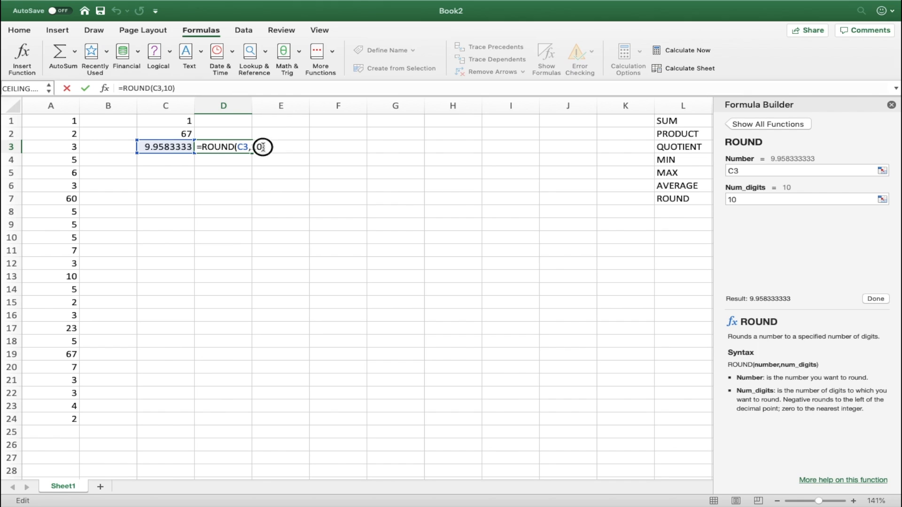
pyautogui.press('BackSpace')
pyautogui.press('BackSpace')
pyautogui.press('Return')
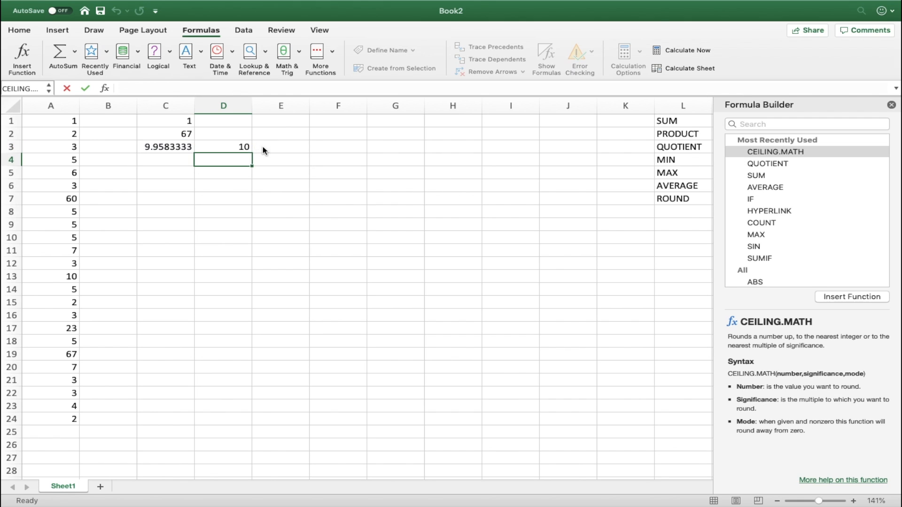
# Step: Set the number of digits in the D3 ROUND formula back to 1
pyautogui.doubleClick(240, 149)
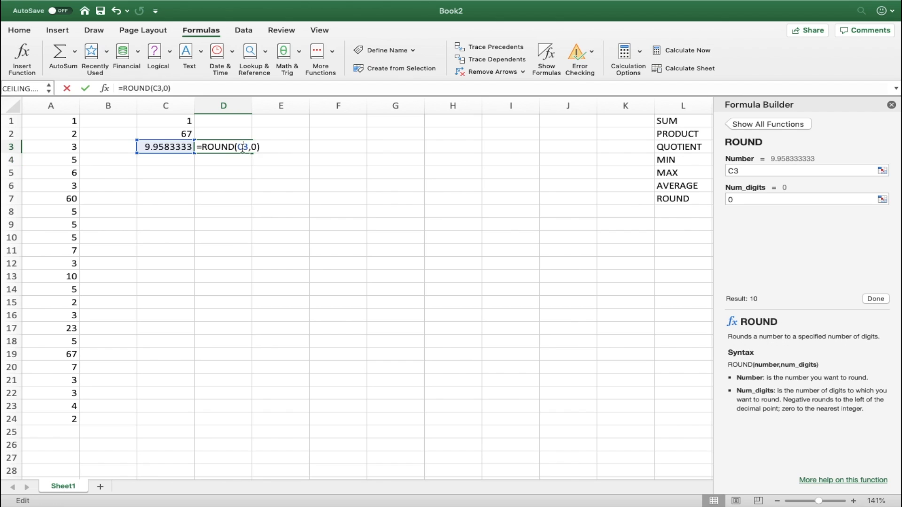
pyautogui.click(256, 148)
pyautogui.write('1')
pyautogui.press('Return')
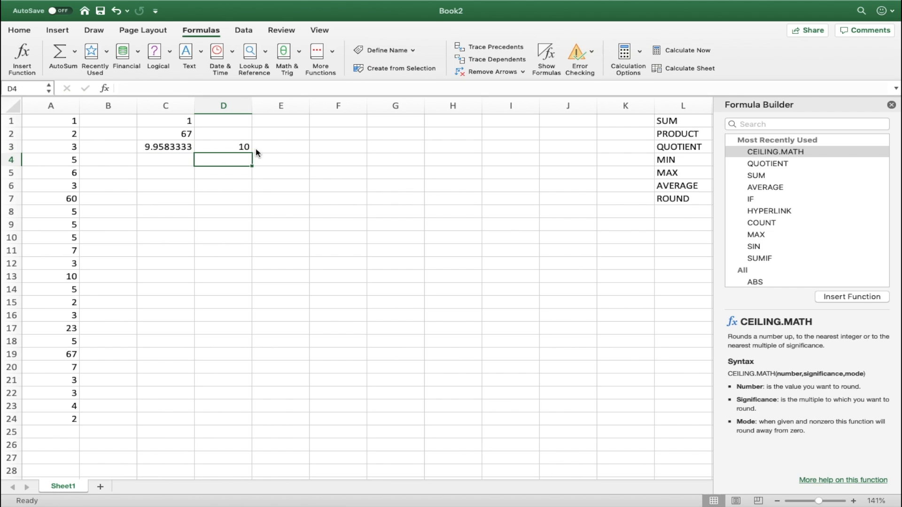
# Step: Enter the sample values 6.7, 34.346 and 435.76.45 in cells C4 to C6
pyautogui.click(169, 162)
pyautogui.write('6.7')
pyautogui.press('Return')
pyautogui.write('34.346')
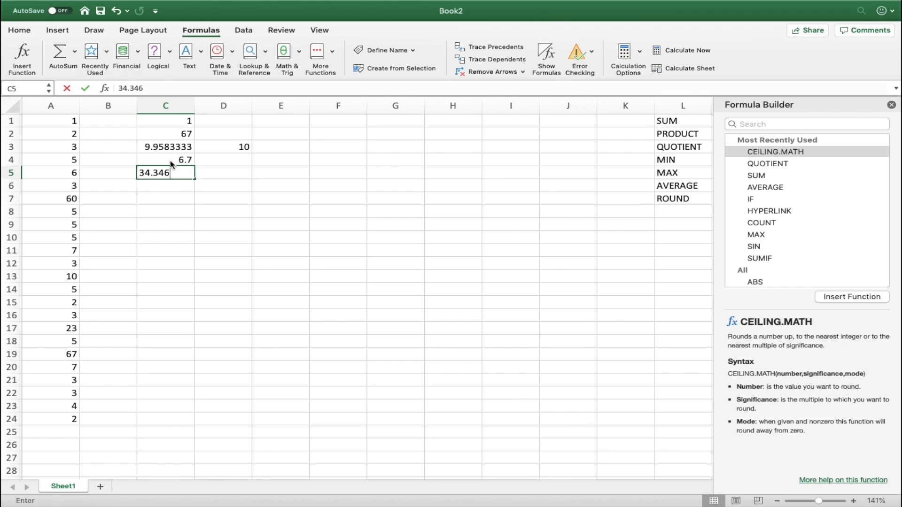
pyautogui.press('Return')
pyautogui.write('435.76.45')
pyautogui.press('Return')
# Step: Correct the value in cell C6 to 43576.45 by removing its first decimal point
pyautogui.doubleClick(159, 187)
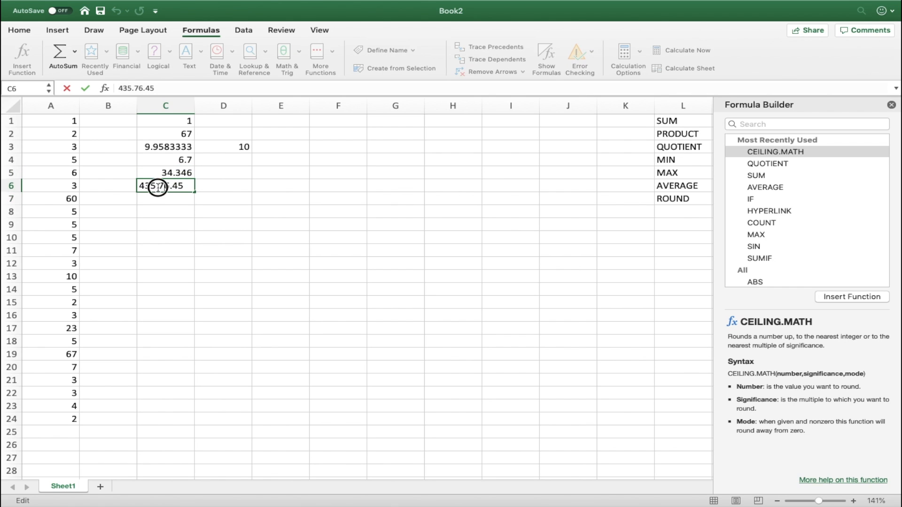
pyautogui.press('BackSpace')
pyautogui.click(236, 197)
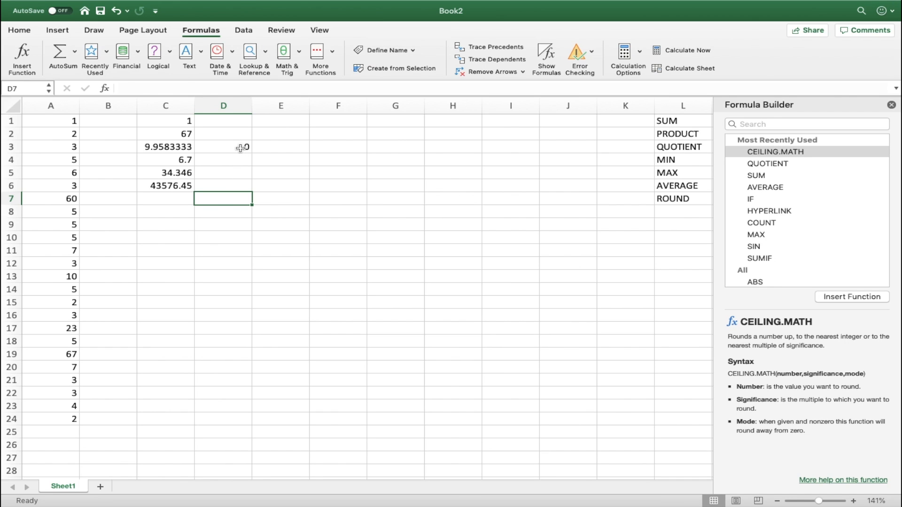
# Step: Fill the ROUND formula from cell D3 down through cell D6
pyautogui.doubleClick(242, 149)
pyautogui.click(238, 168)
pyautogui.click(239, 148)
pyautogui.moveTo(239, 148); pyautogui.dragTo(239, 184)
pyautogui.click(244, 162)
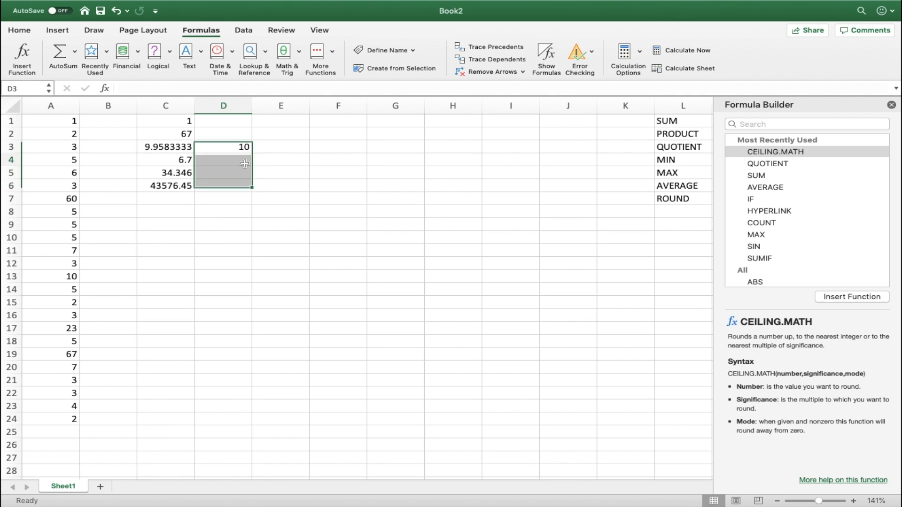
pyautogui.click(249, 149)
pyautogui.moveTo(252, 152); pyautogui.dragTo(249, 189)
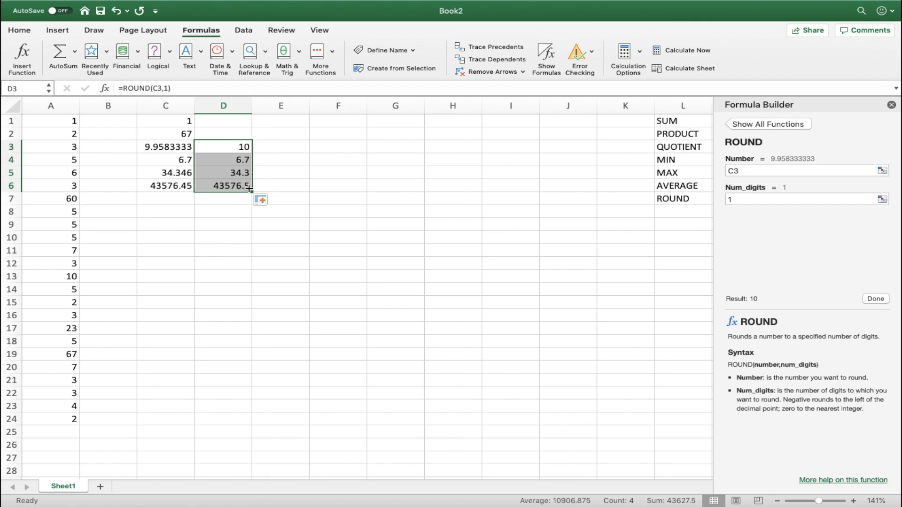
# Step: Inspect the cell references of the ROUND formulas in cells D3 to D5
pyautogui.doubleClick(235, 147)
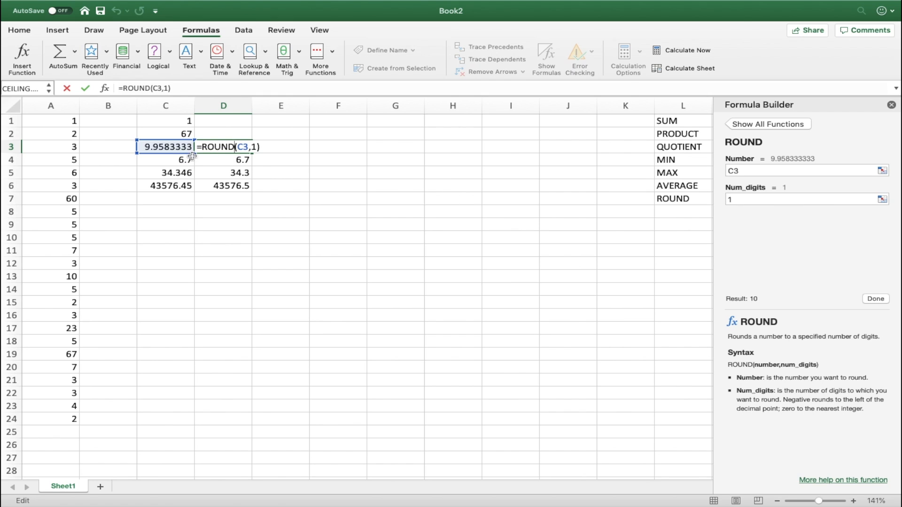
pyautogui.doubleClick(221, 161)
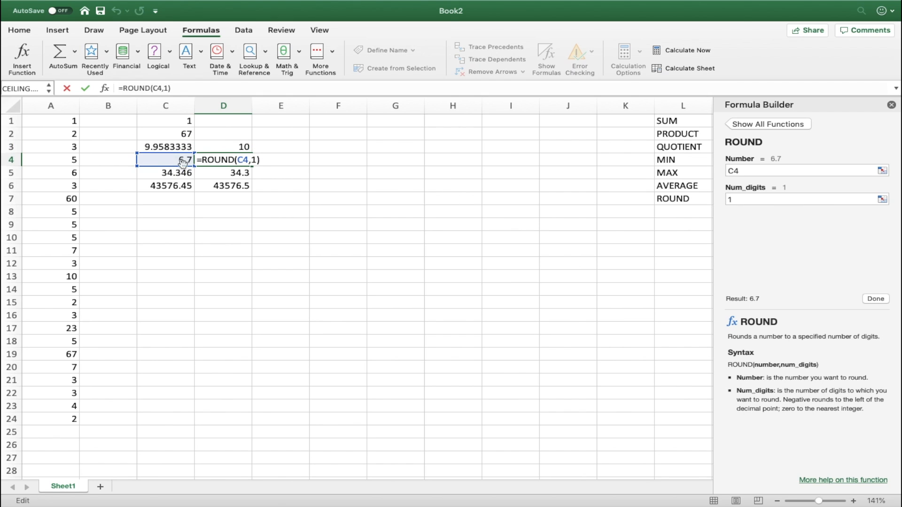
pyautogui.doubleClick(226, 172)
# Step: Try 0.11 as the number of digits in the D6 ROUND formula
pyautogui.doubleClick(230, 186)
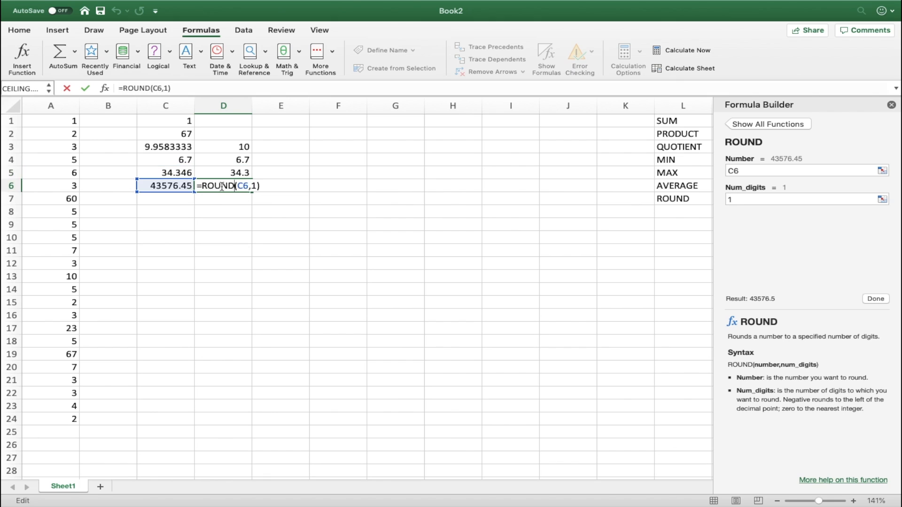
pyautogui.click(256, 185)
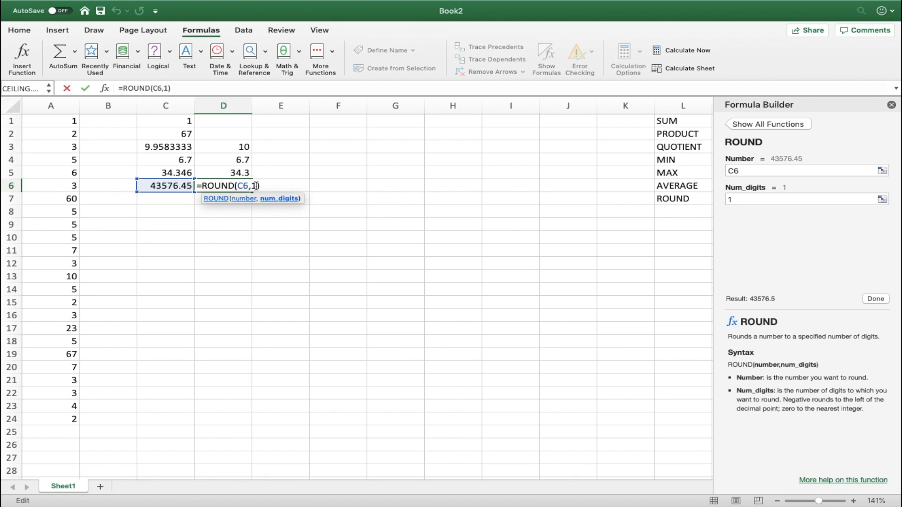
pyautogui.press('BackSpace')
pyautogui.write('0.11')
pyautogui.press('Return')
# Step: Set the number of digits in the D6 ROUND formula back to 1
pyautogui.doubleClick(234, 186)
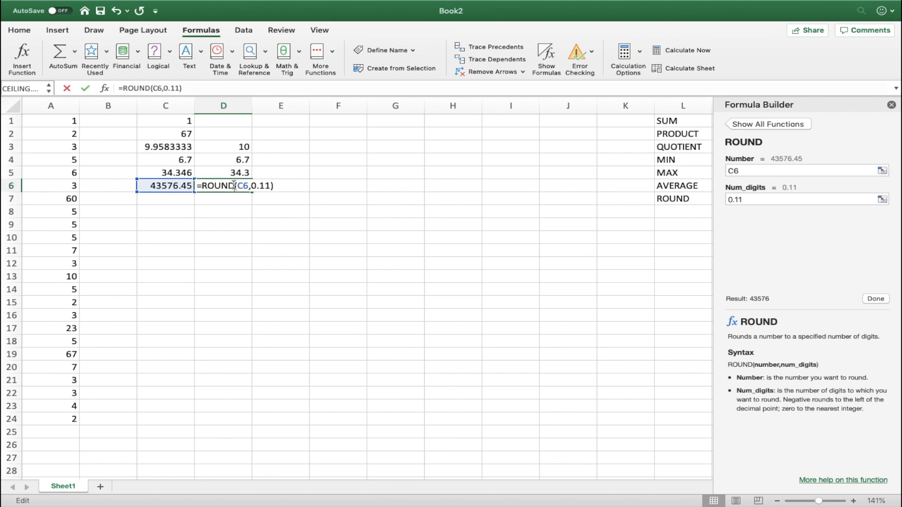
pyautogui.click(267, 186)
pyautogui.press('BackSpace')
pyautogui.press('BackSpace')
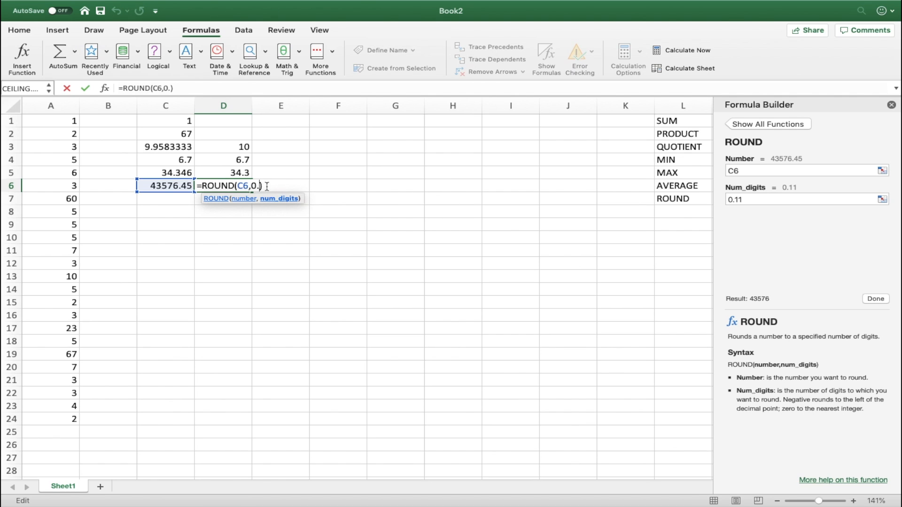
pyautogui.press('BackSpace')
pyautogui.press('BackSpace')
pyautogui.write('1')
pyautogui.press('Return')
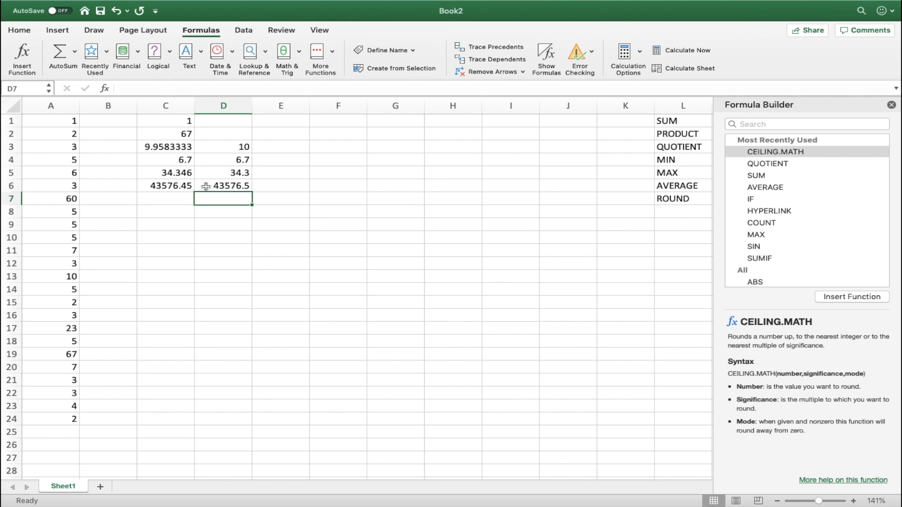
# Step: Start a formula in cell D7 through AutoSum's More Functions option and activate the Formula Builder's function search
pyautogui.click(19, 30)
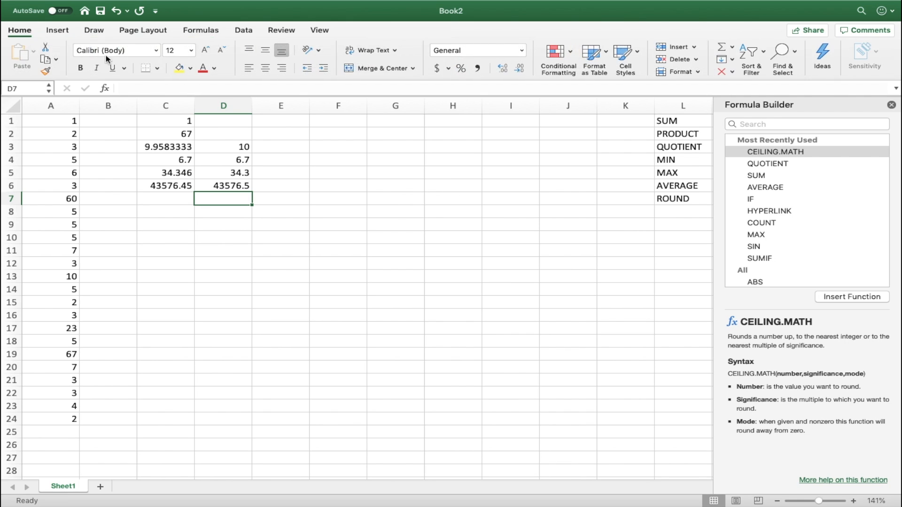
pyautogui.click(204, 31)
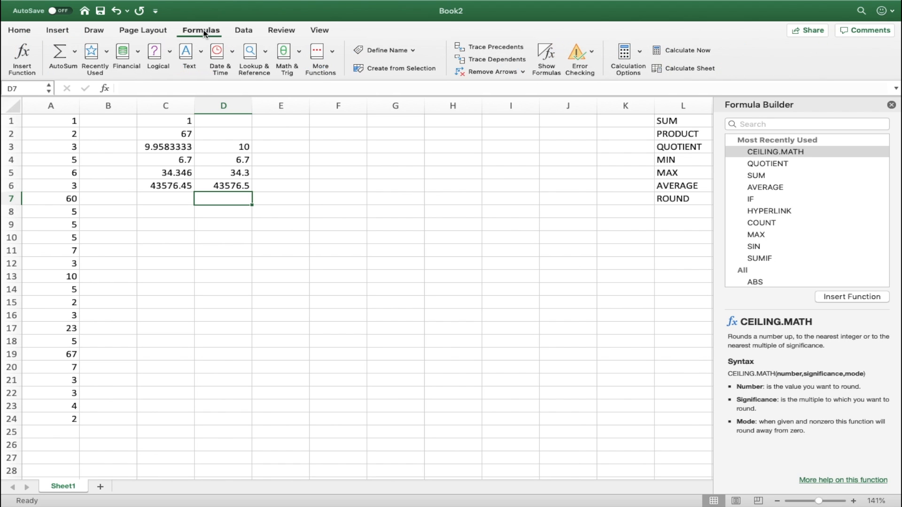
pyautogui.click(76, 58)
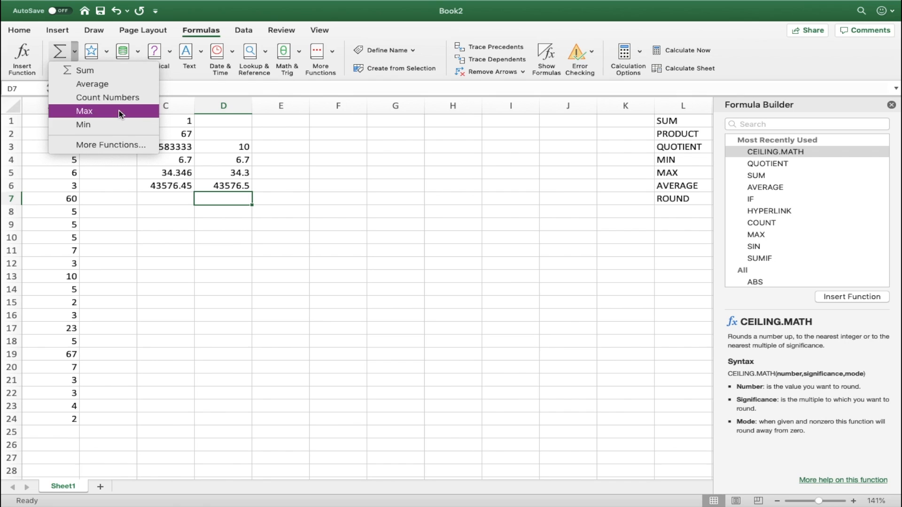
pyautogui.click(125, 147)
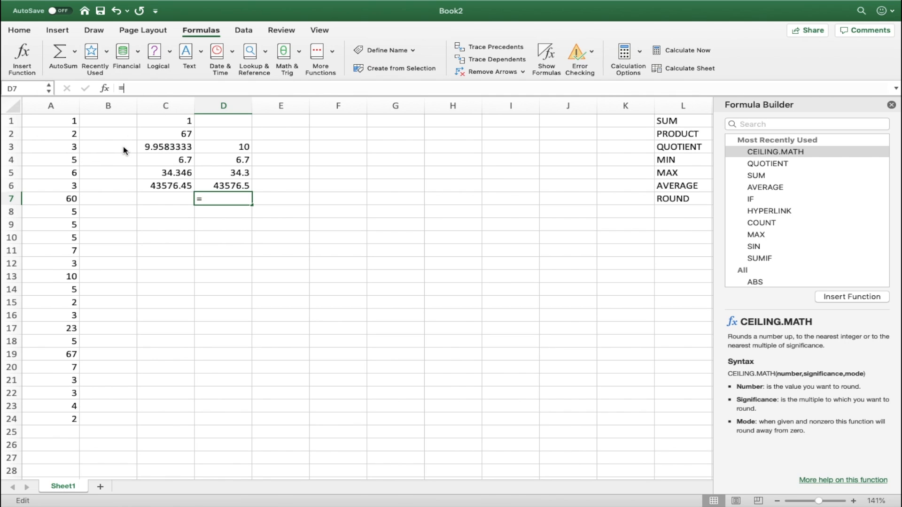
pyautogui.click(772, 124)
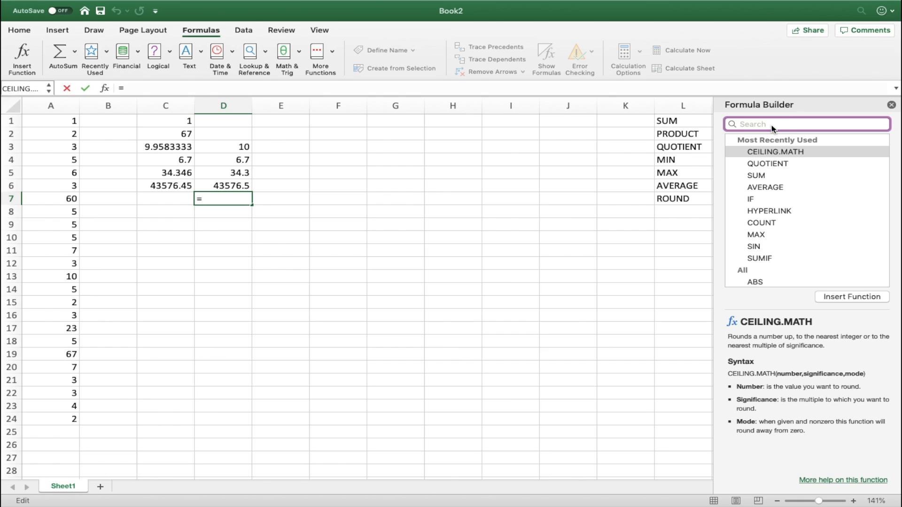